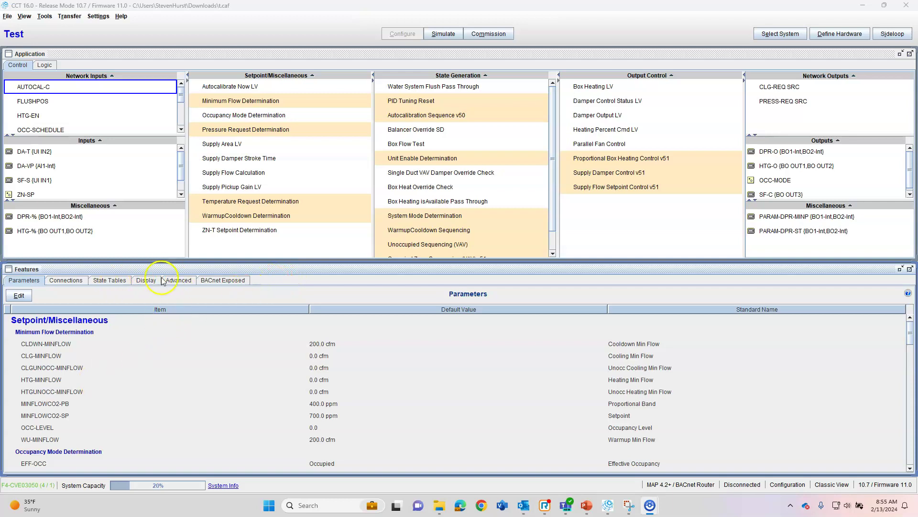
left_click(179, 282)
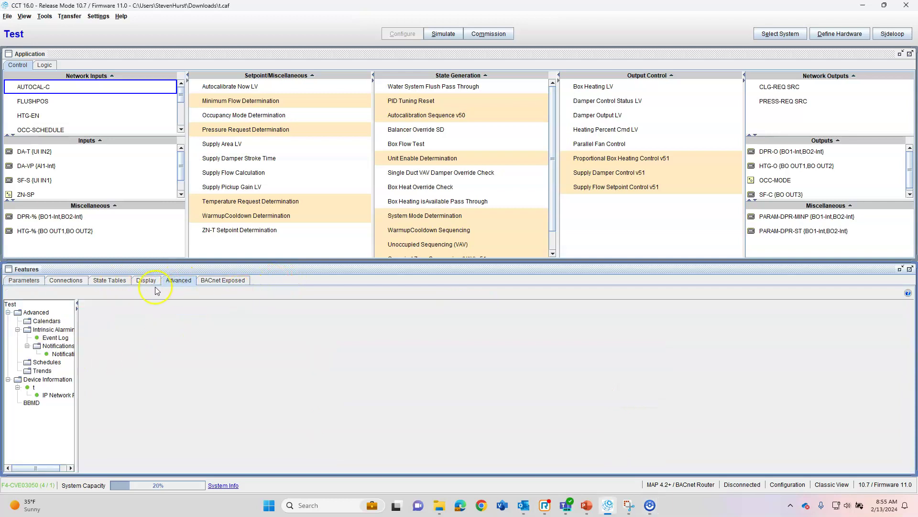
left_click_drag(357, 265, 369, 79)
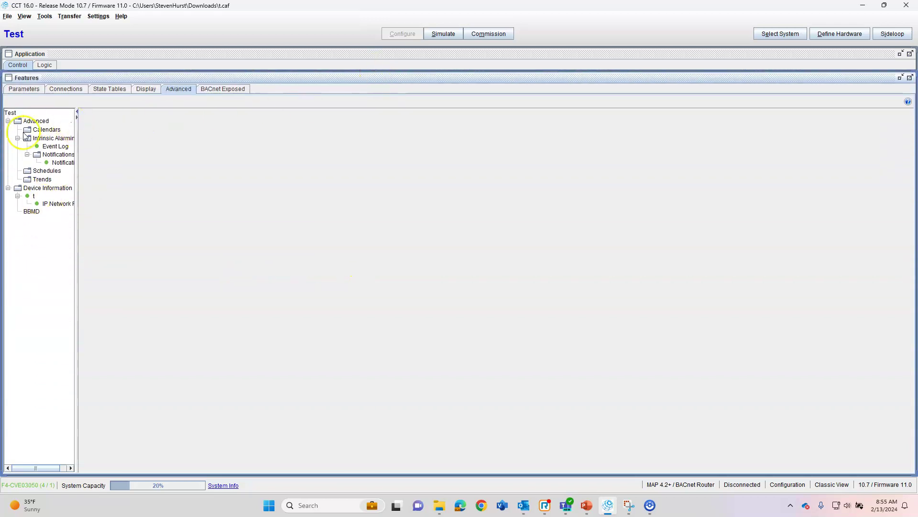
left_click_drag(427, 77, 434, 143)
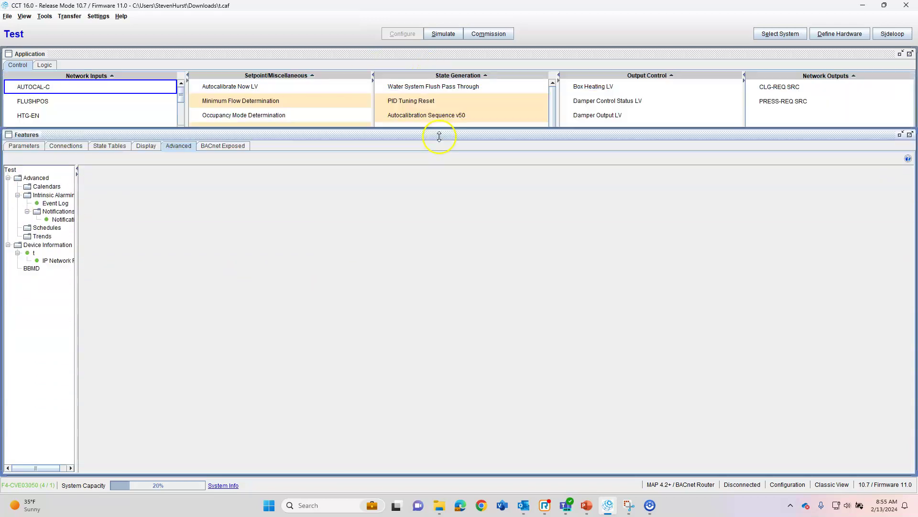
left_click(836, 34)
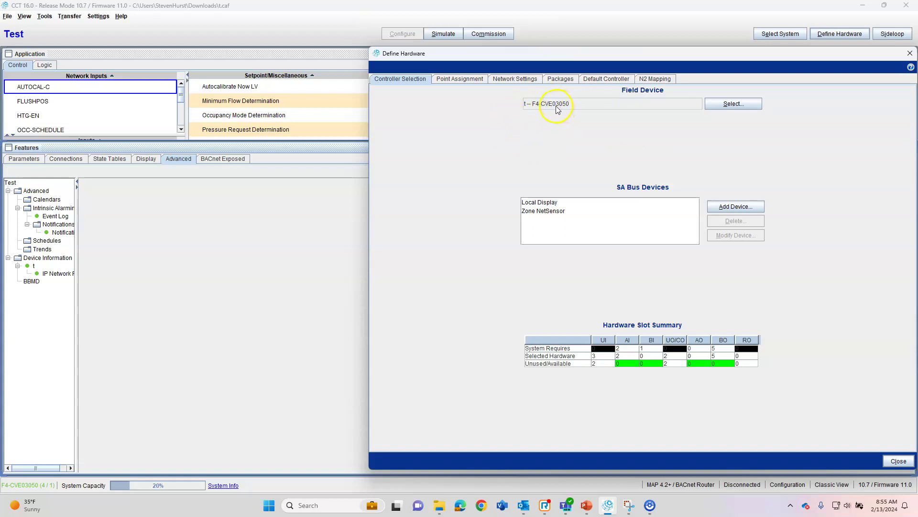
left_click(909, 53)
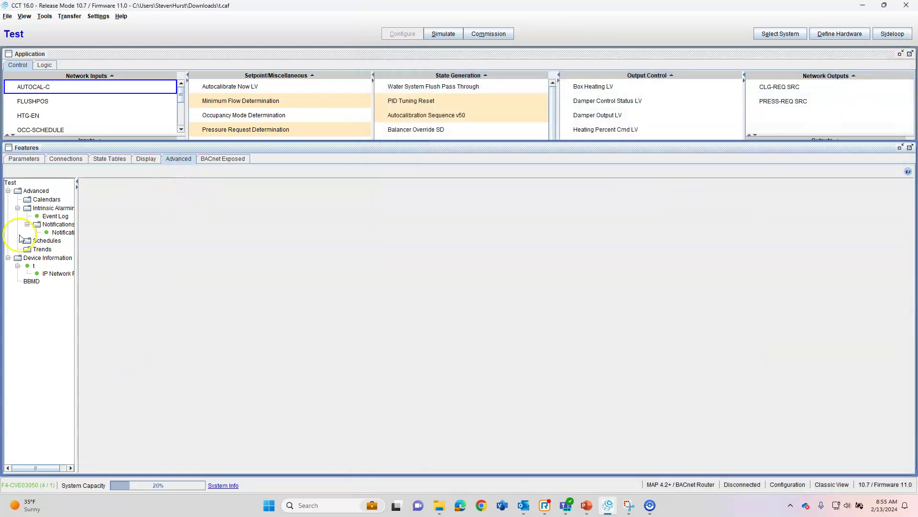
- Add a new Schedule under the Schedules folder and open its attributes for editing
right_click(47, 242)
left_click(67, 247)
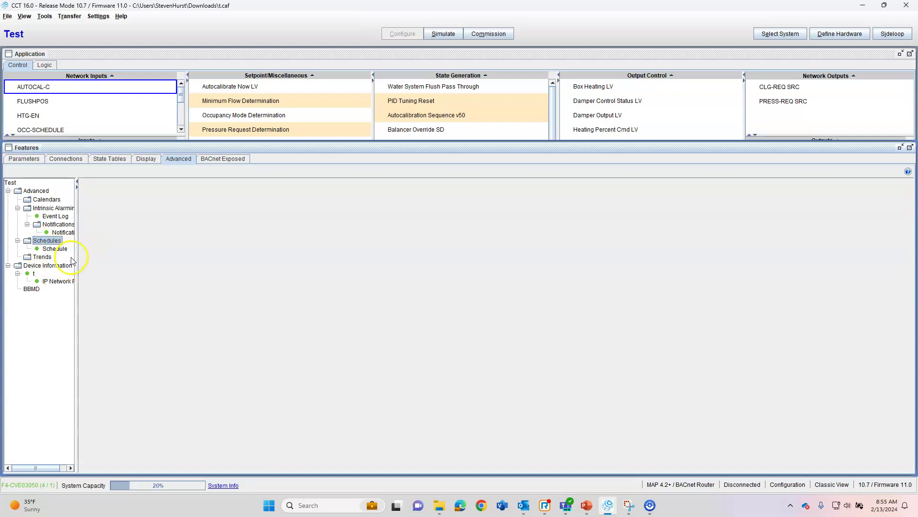
left_click(55, 248)
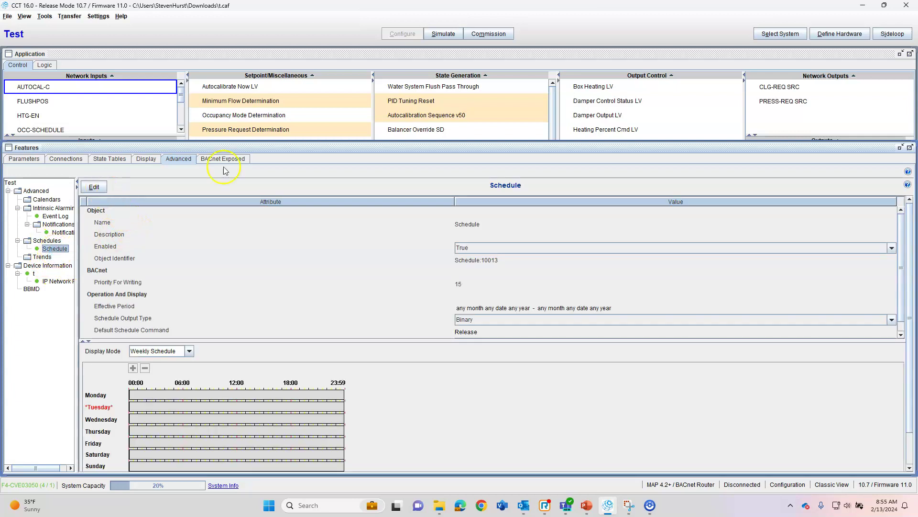
left_click_drag(318, 142, 340, 74)
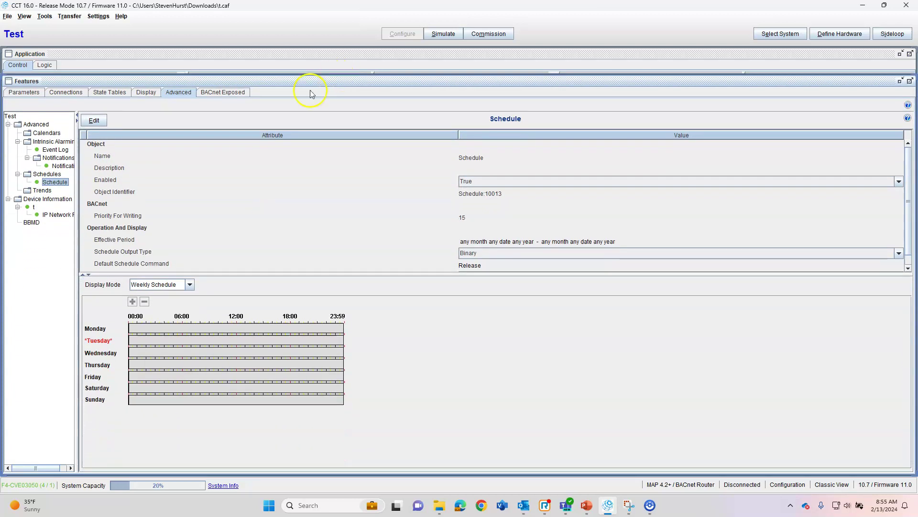
left_click(96, 120)
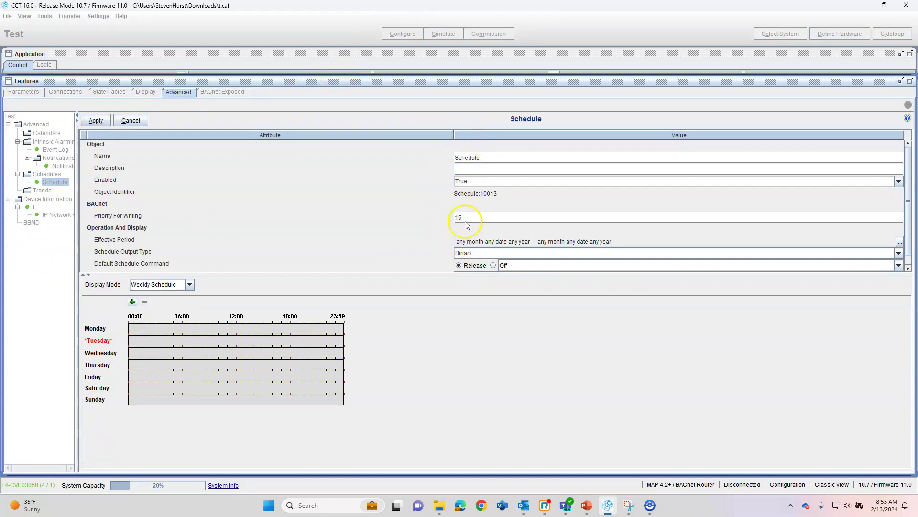
scroll(478, 239, "down", 1)
scroll(478, 220, "up", 1)
- Rename the schedule to VAV Schedule, keep Enabled True, and set Priority For Writing to 16
double_click(457, 160)
left_click(458, 160)
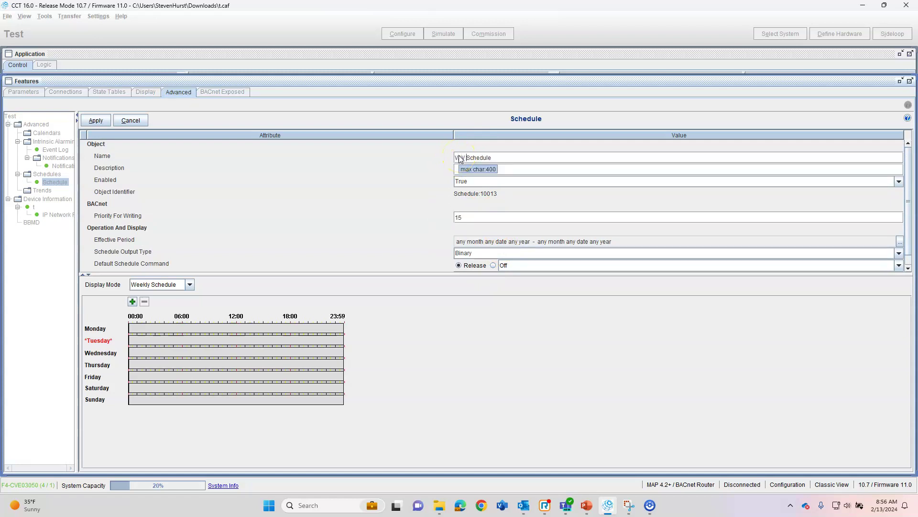
type("VAV")
left_click(518, 181)
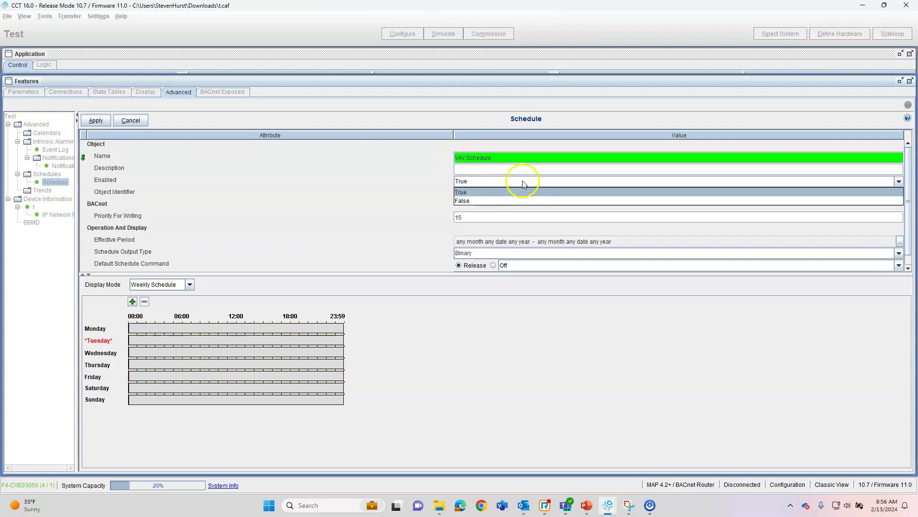
left_click(357, 184)
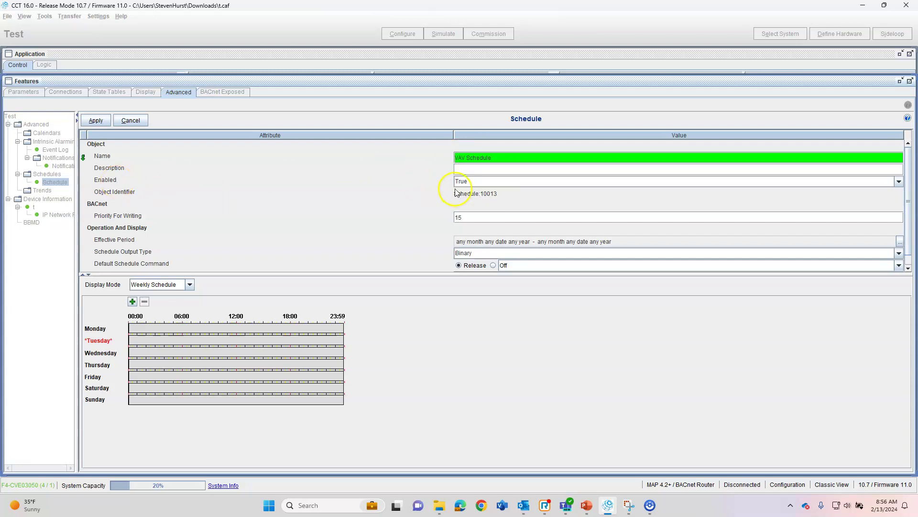
left_click(492, 220)
type("16")
key("Return")
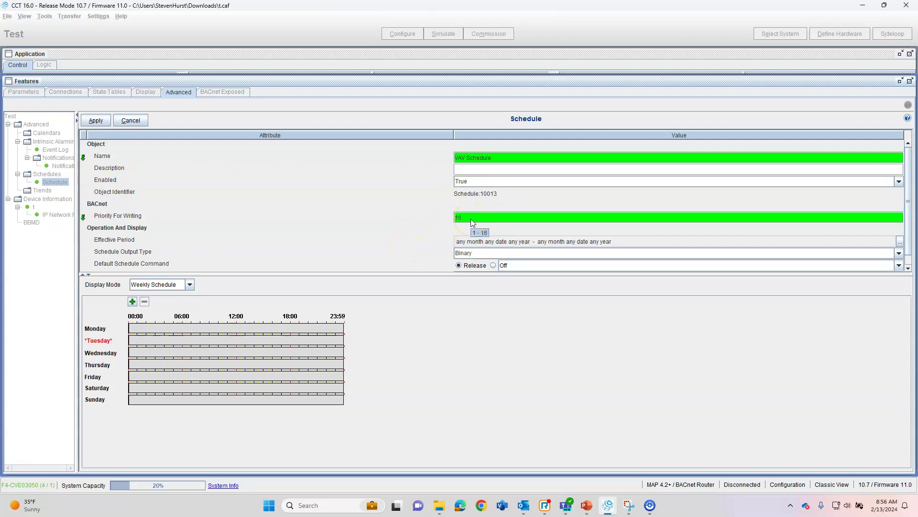
scroll(359, 235, "down", 1)
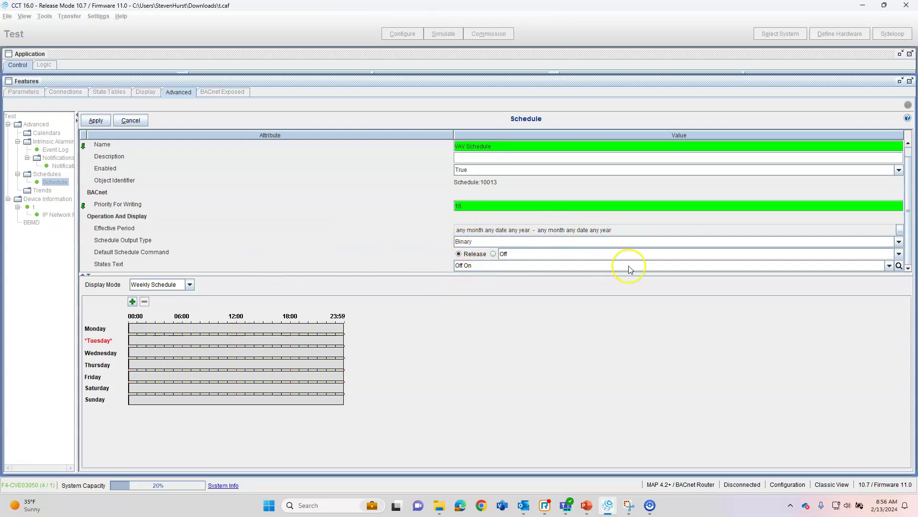
- Add OCC-SCHEDULE Present Value from Network Inputs as the schedule's scheduled item
left_click(191, 286)
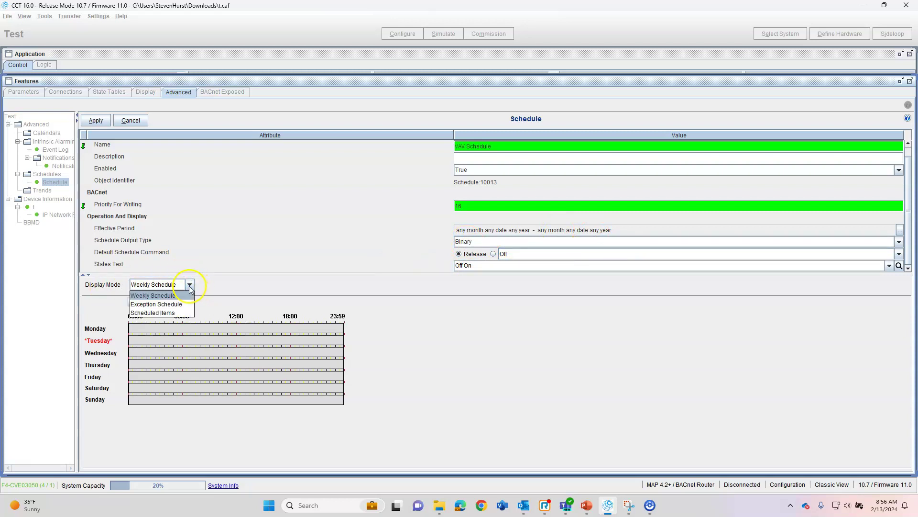
left_click(182, 313)
left_click(97, 302)
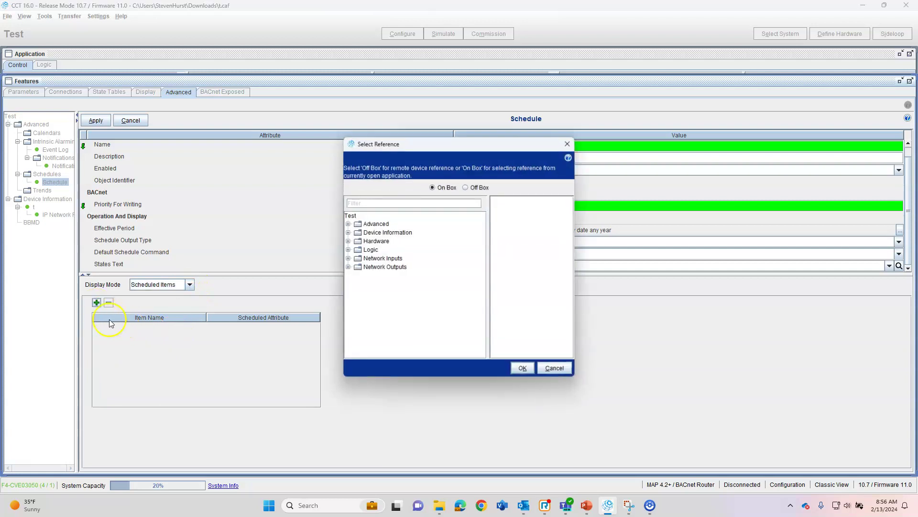
left_click(349, 258)
left_click(396, 289)
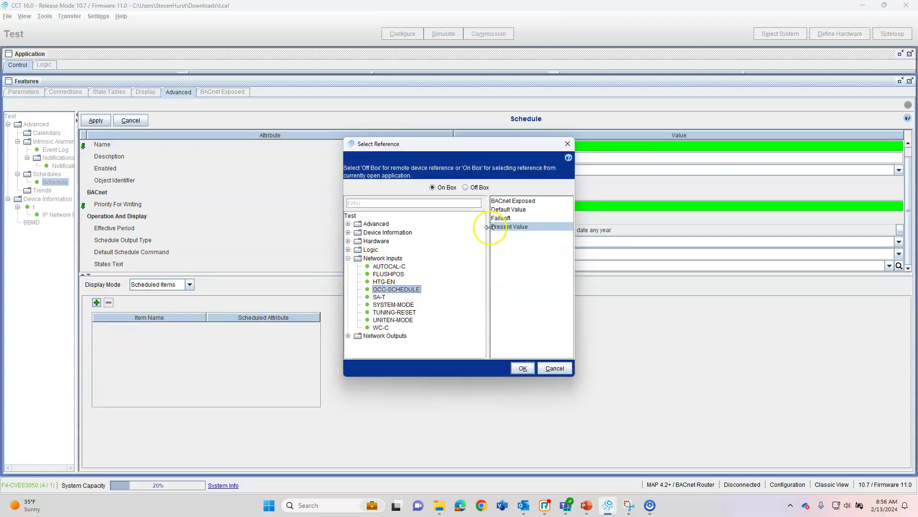
left_click(523, 369)
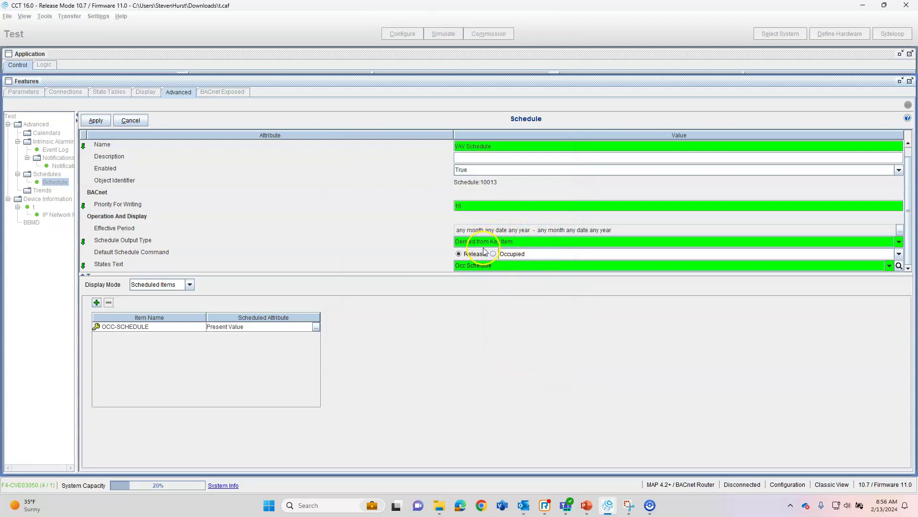
left_click(190, 285)
- Add an UnOccupied event at 00:00 applied to every day of the week
left_click(188, 300)
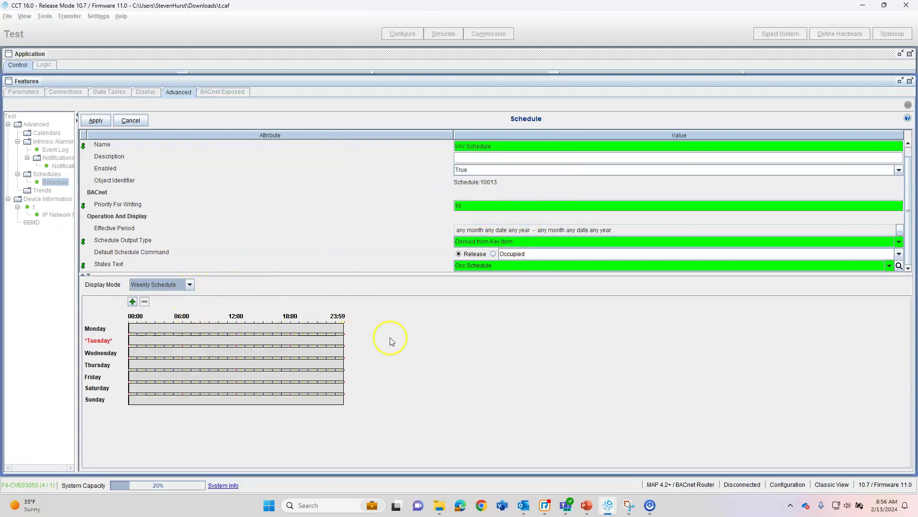
left_click(133, 303)
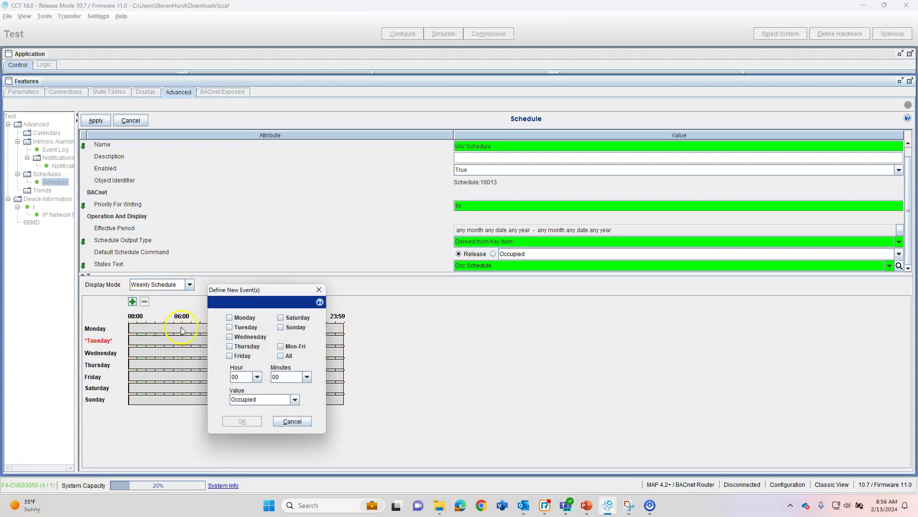
left_click(272, 404)
left_click(262, 416)
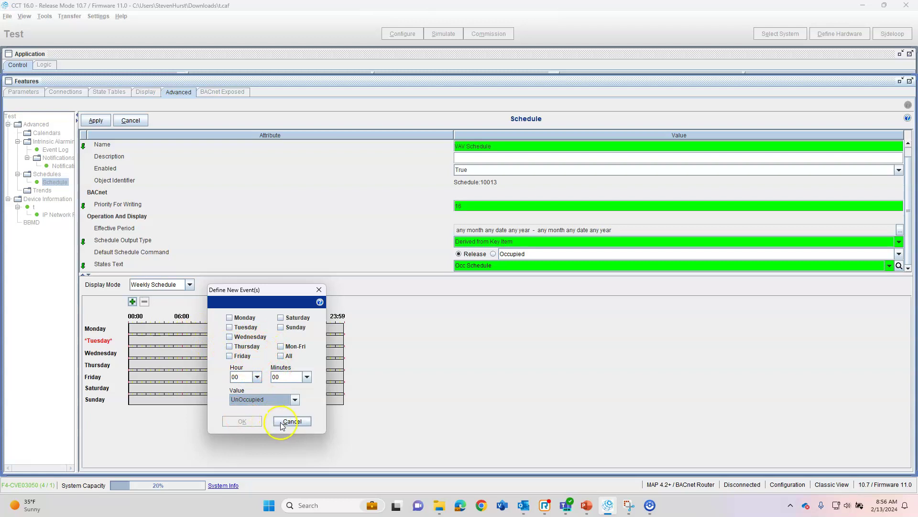
left_click(282, 356)
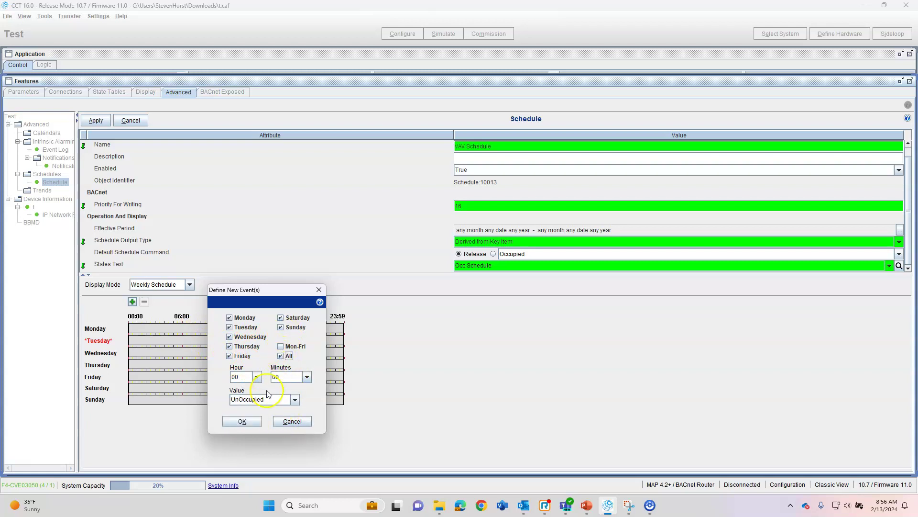
left_click(242, 421)
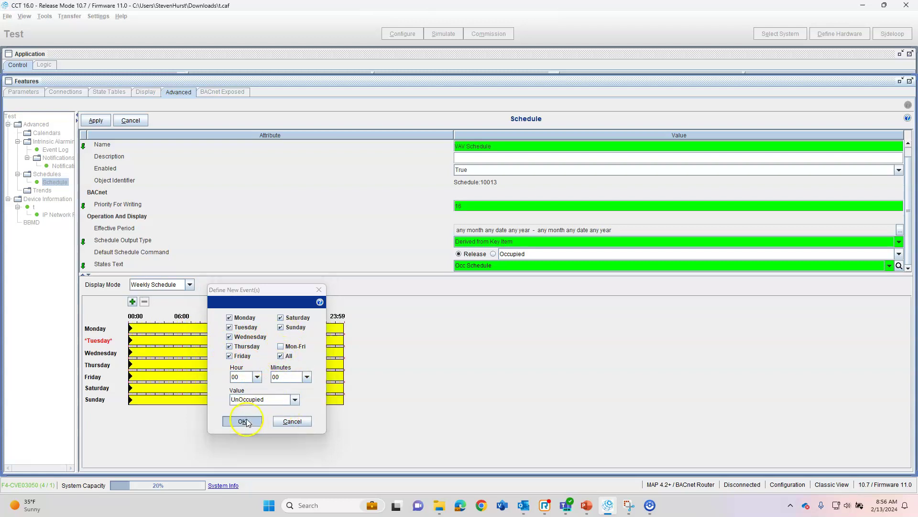
- Add a Monday–Friday Occupied event starting at 07:00
left_click(132, 301)
left_click(281, 346)
left_click(257, 377)
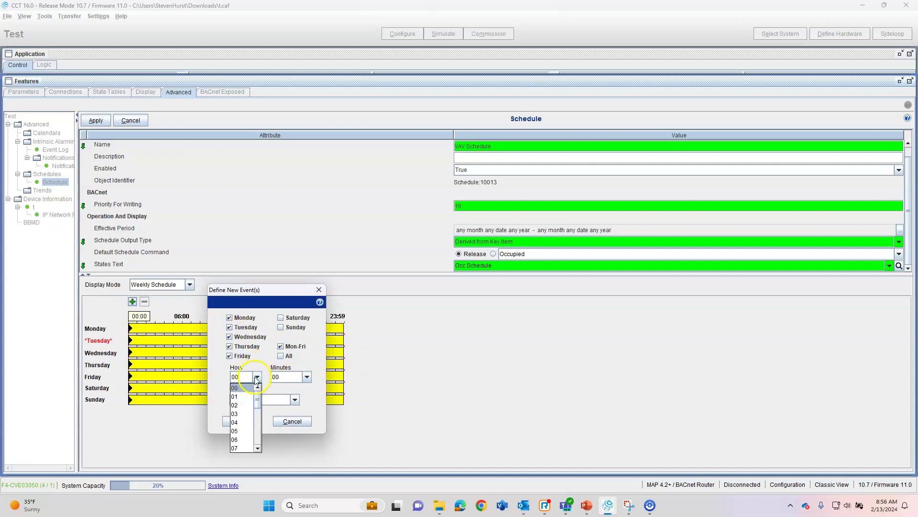
left_click(243, 448)
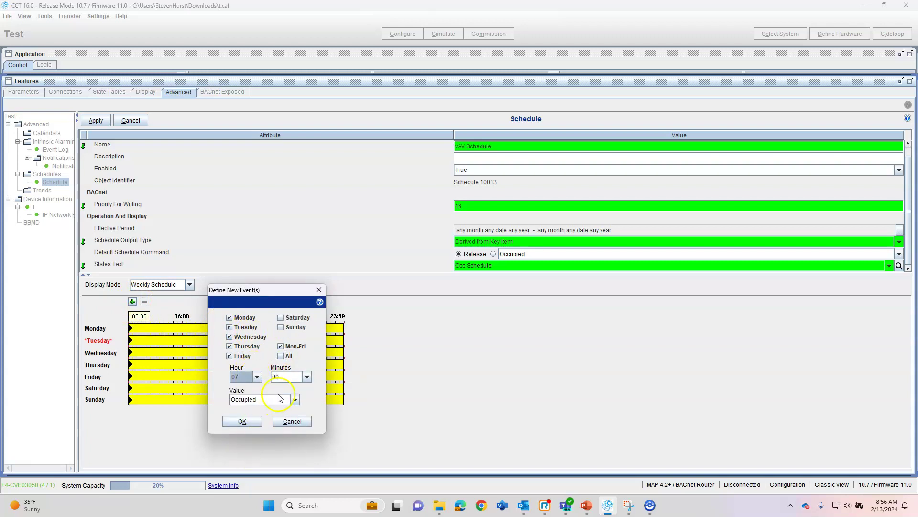
left_click(245, 421)
- Add a Monday–Friday UnOccupied event starting at 17:00
left_click(132, 301)
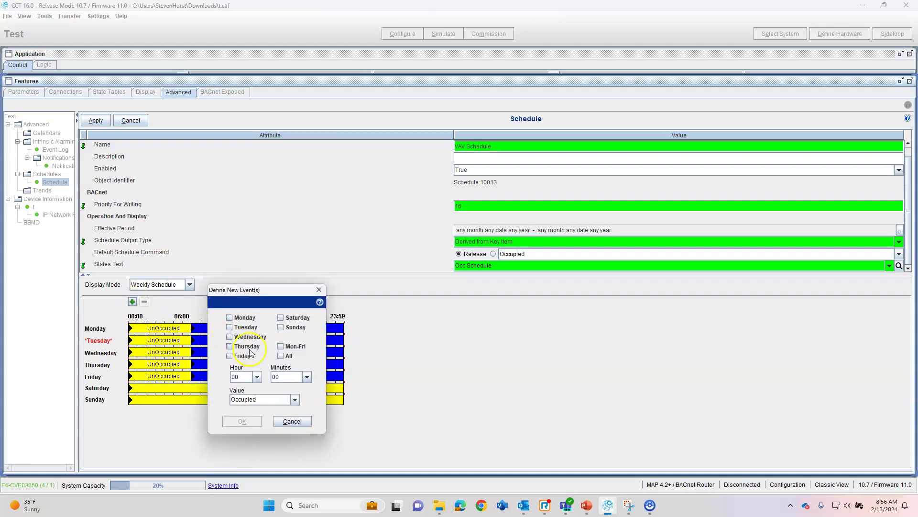
left_click(281, 346)
left_click(258, 400)
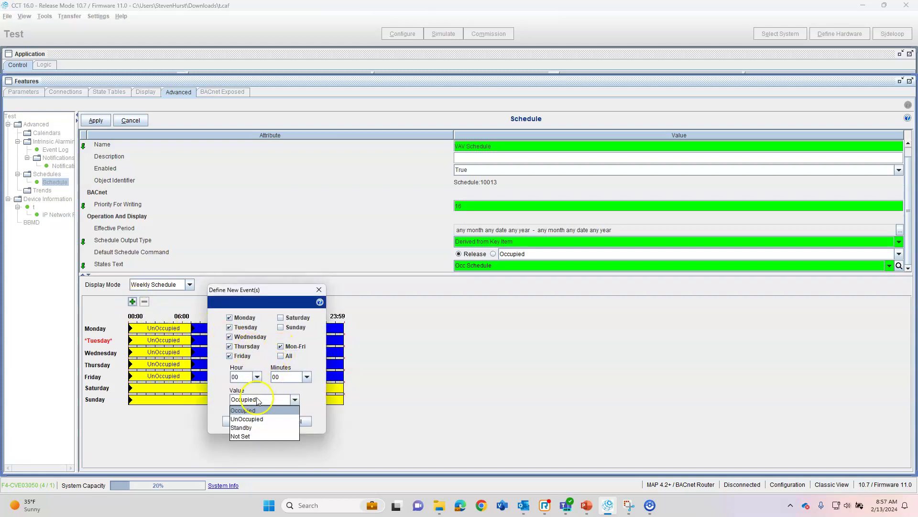
left_click(258, 417)
left_click(257, 376)
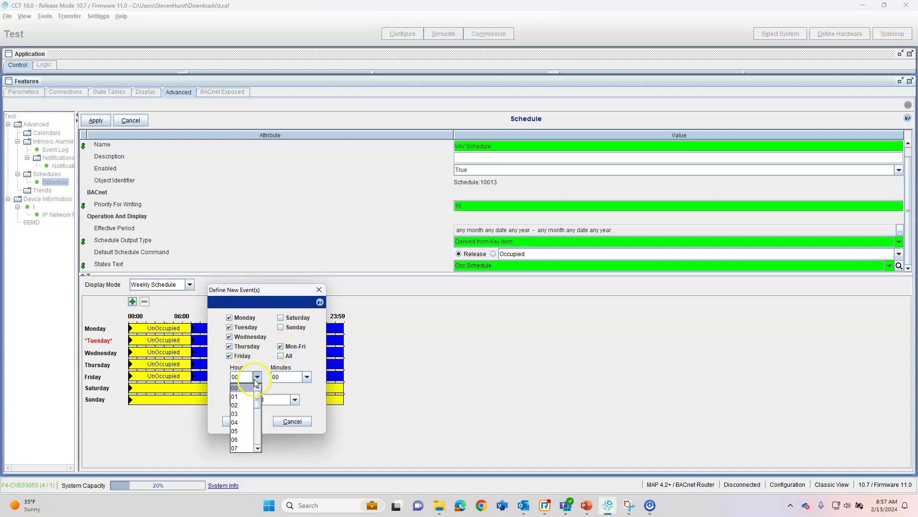
scroll(245, 407, "down", 3)
left_click(246, 392)
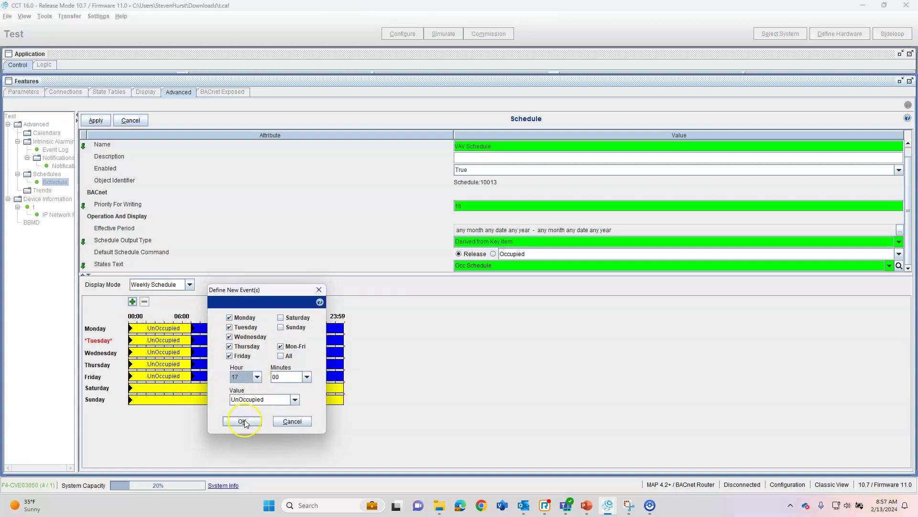
left_click(243, 421)
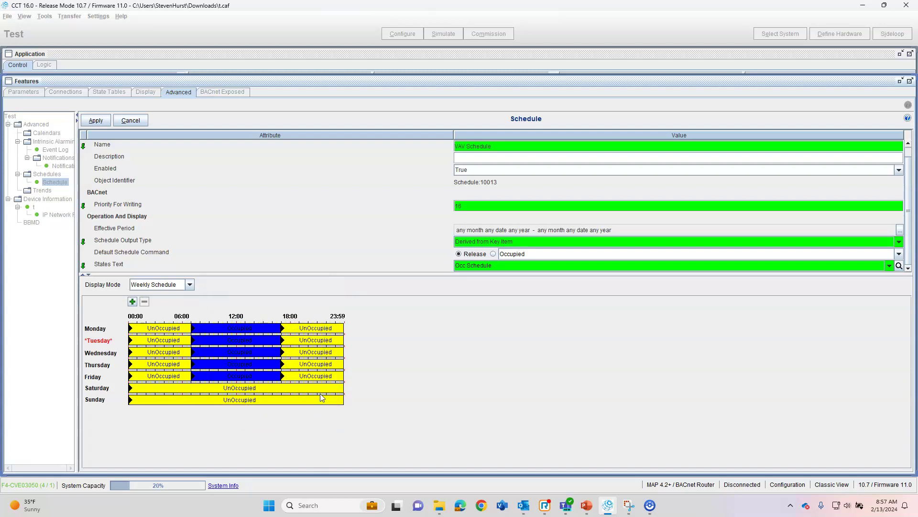
- In the Exception Schedule view, add a date exception for December 25, any year
left_click(190, 287)
left_click(180, 304)
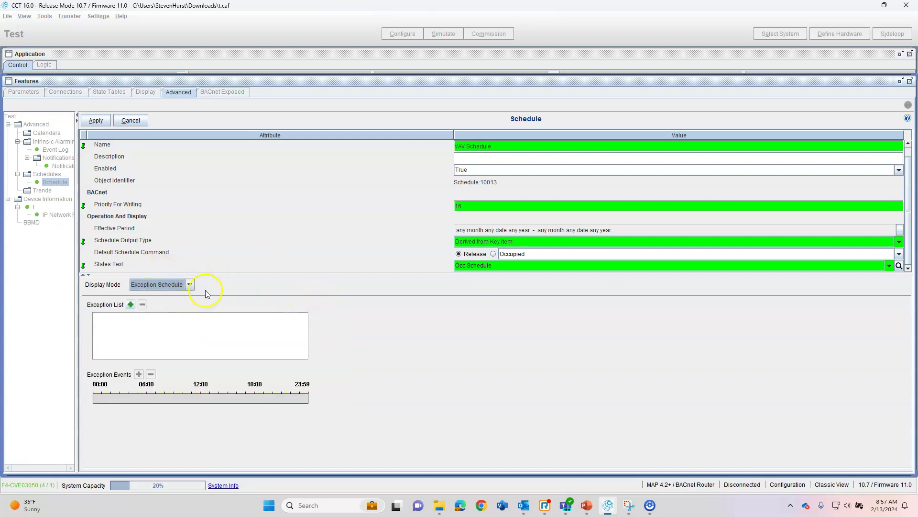
left_click(130, 305)
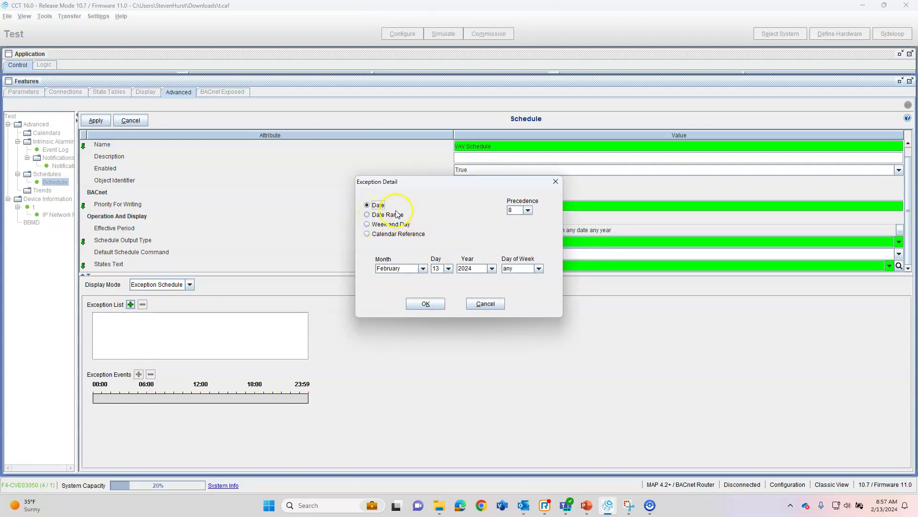
left_click(422, 268)
scroll(400, 311, "down", 2)
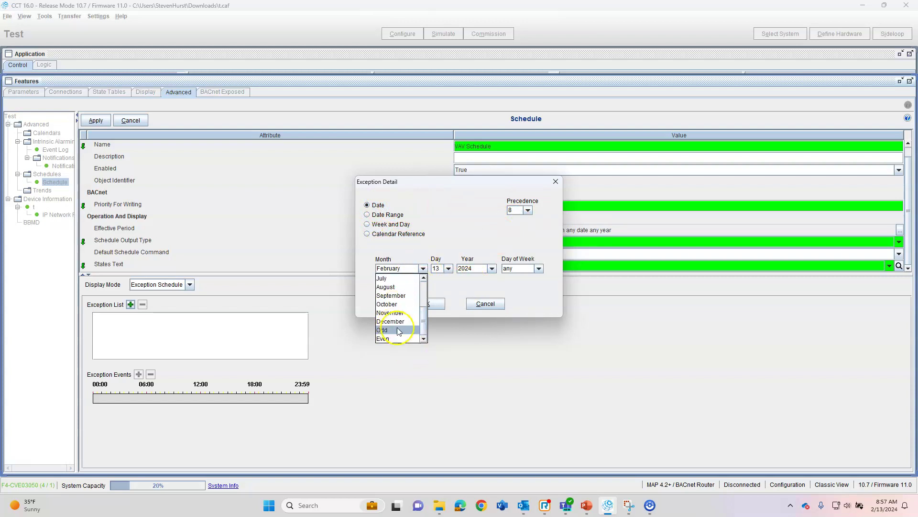
left_click(403, 322)
left_click(448, 268)
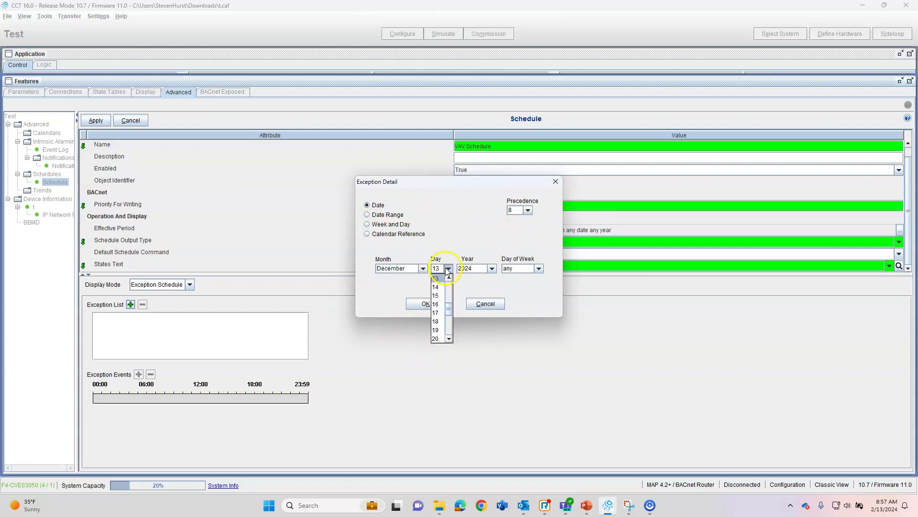
scroll(439, 330, "down", 7)
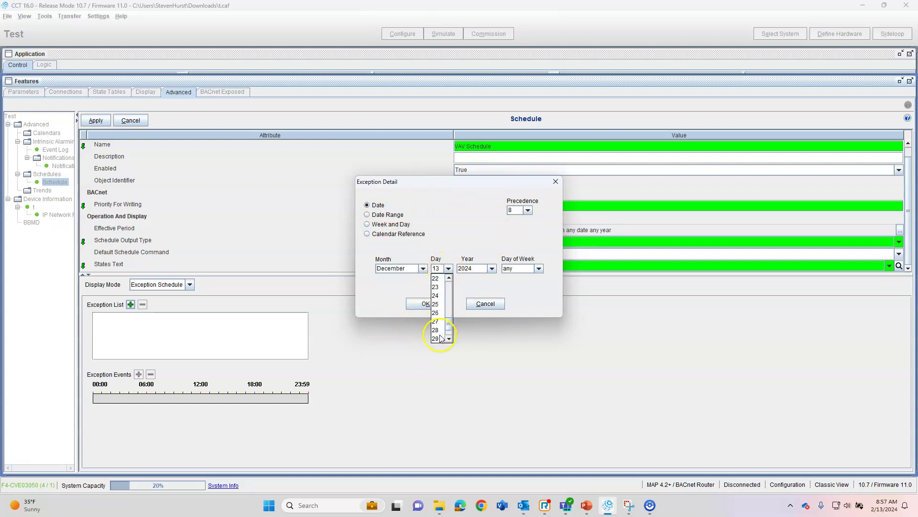
left_click(436, 304)
left_click(492, 268)
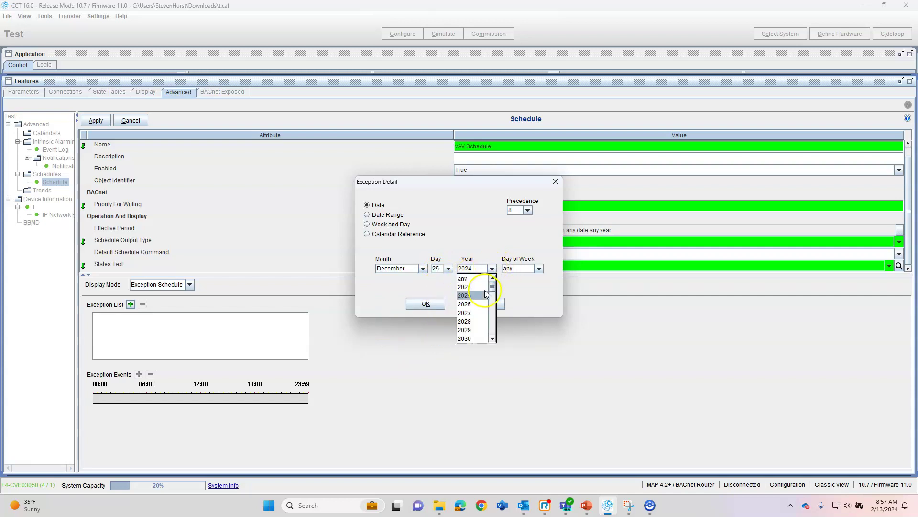
left_click(463, 278)
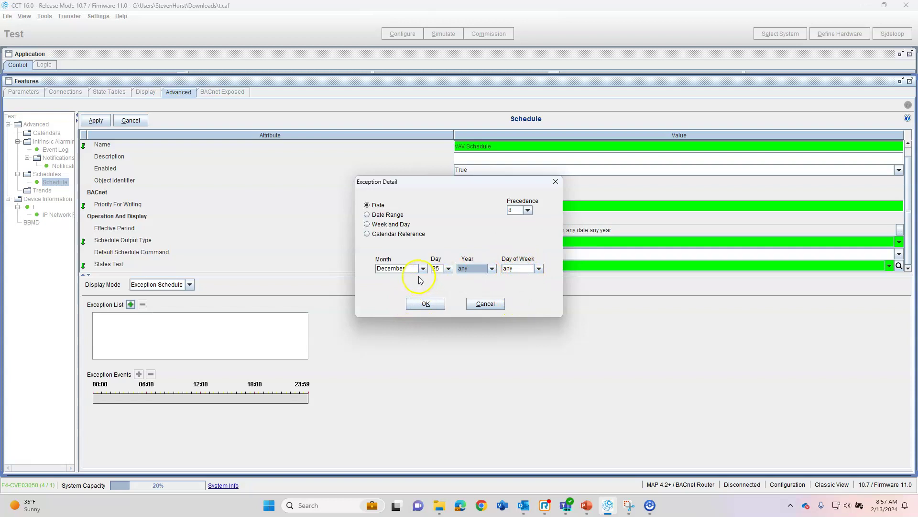
left_click(430, 305)
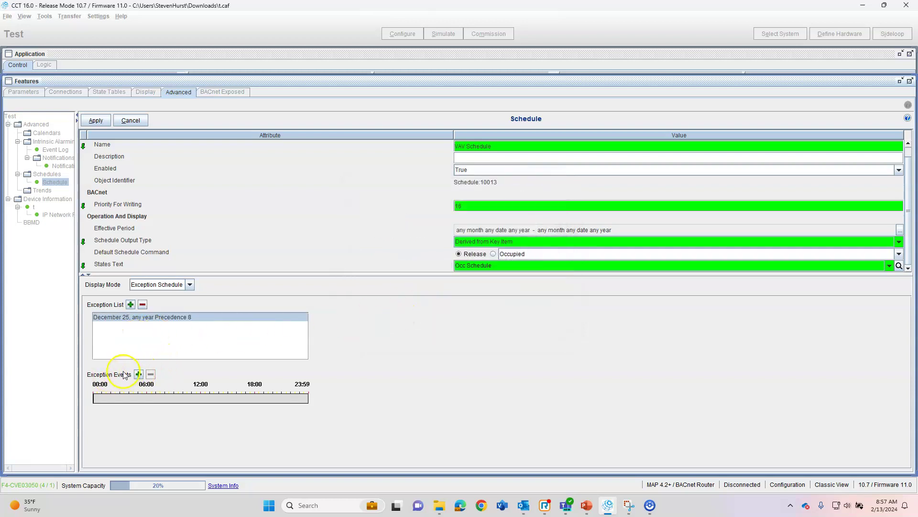
- Give the December 25 exception an UnOccupied event at 00:00
left_click(138, 375)
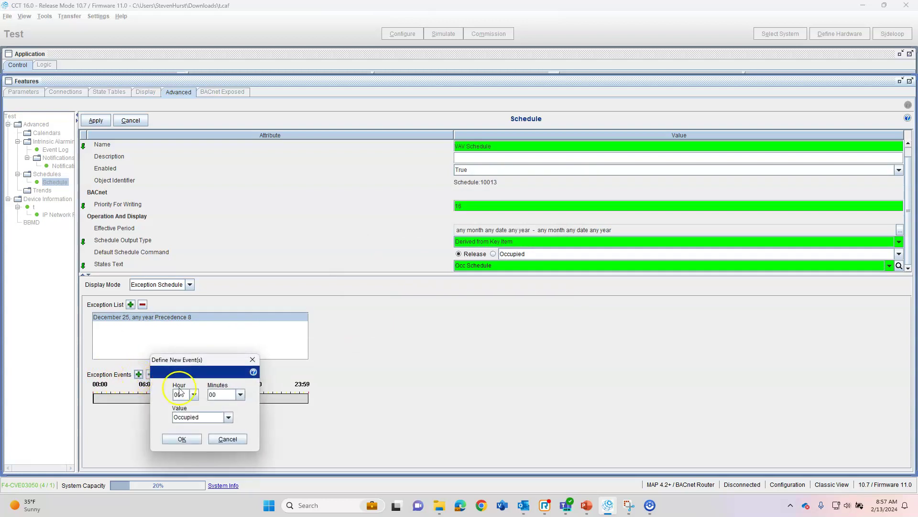
left_click(212, 418)
left_click(207, 437)
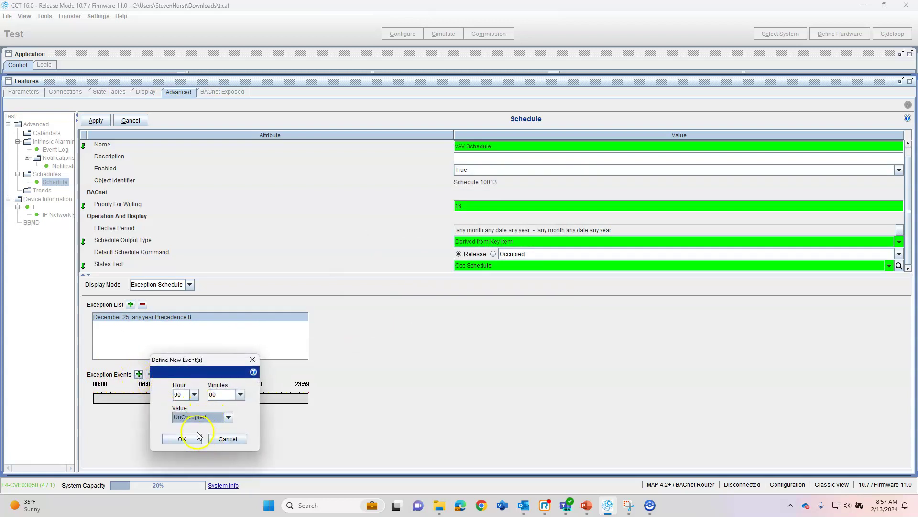
left_click(181, 439)
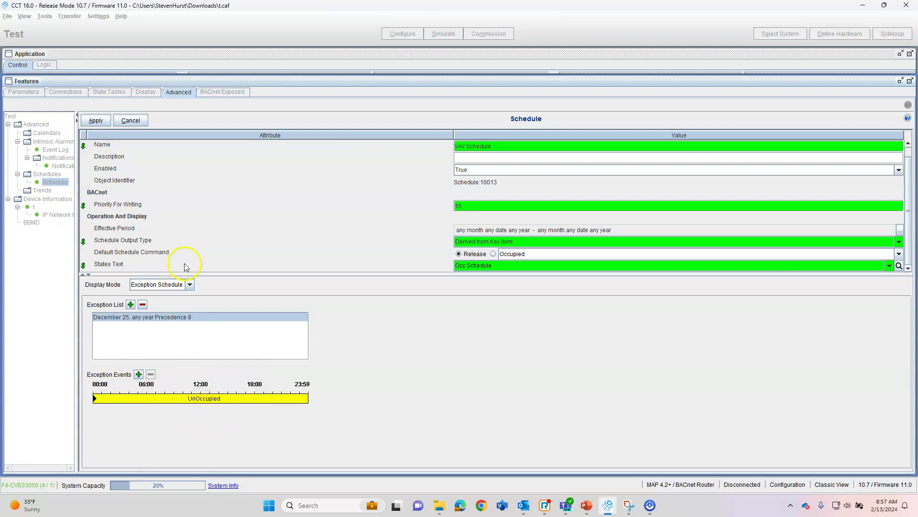
- Add a Week and Day exception for November, week 4, Thursday
left_click(131, 305)
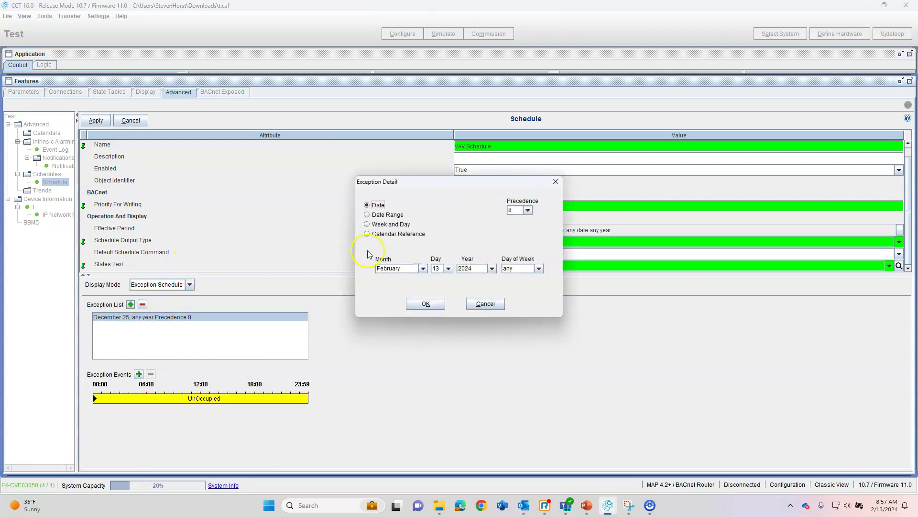
left_click(368, 224)
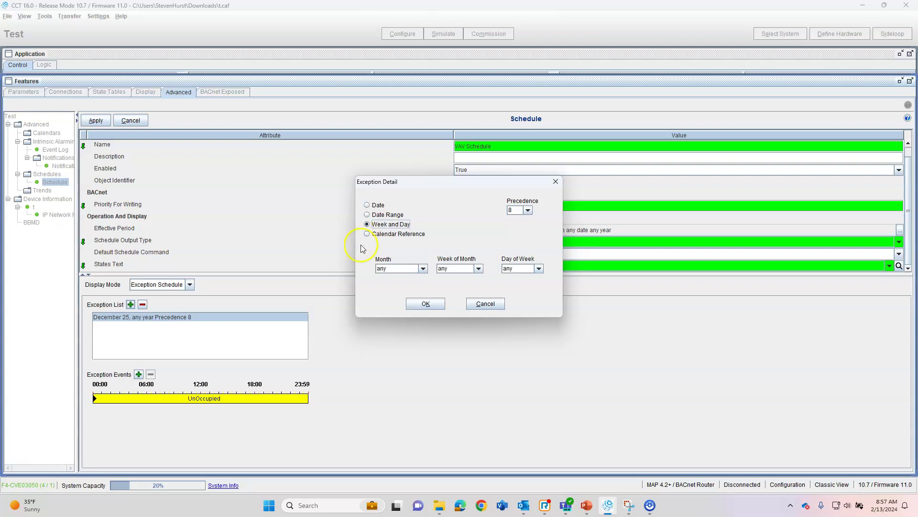
left_click(422, 269)
scroll(398, 300, "down", 3)
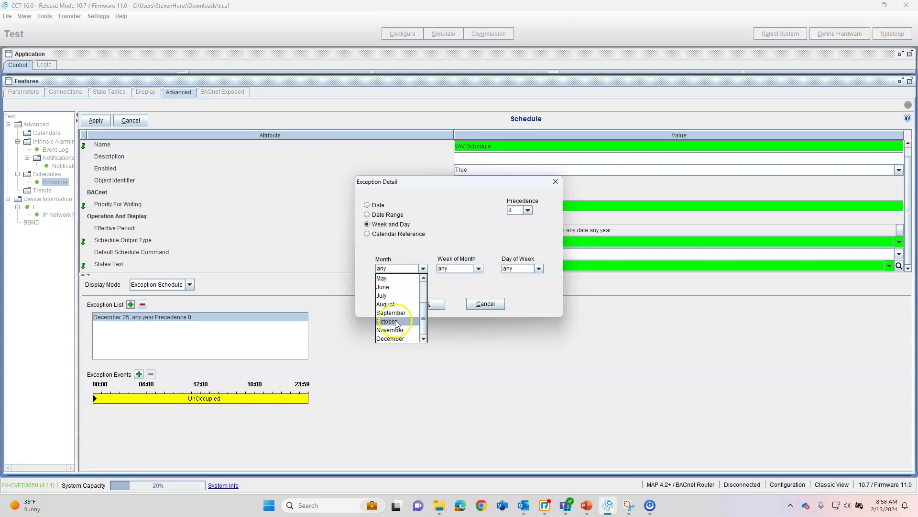
left_click(401, 330)
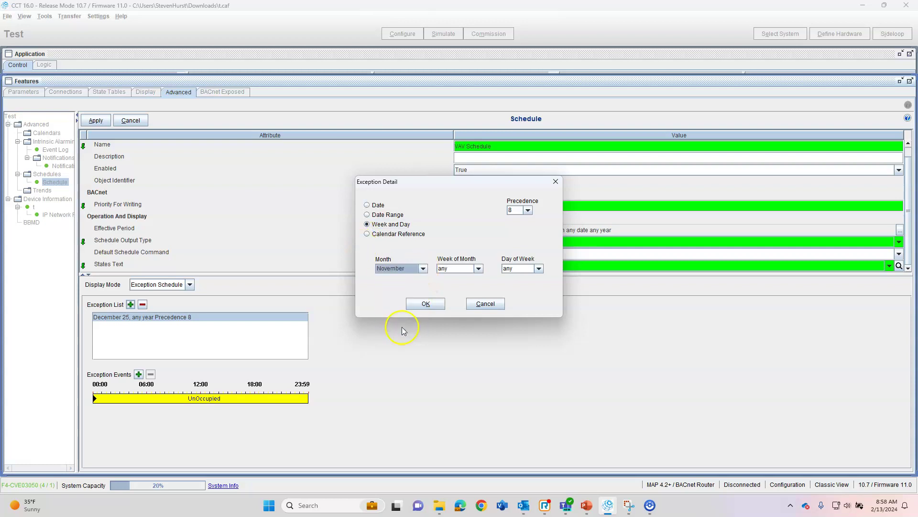
left_click(472, 271)
left_click(472, 272)
left_click(475, 271)
left_click(458, 312)
left_click(524, 268)
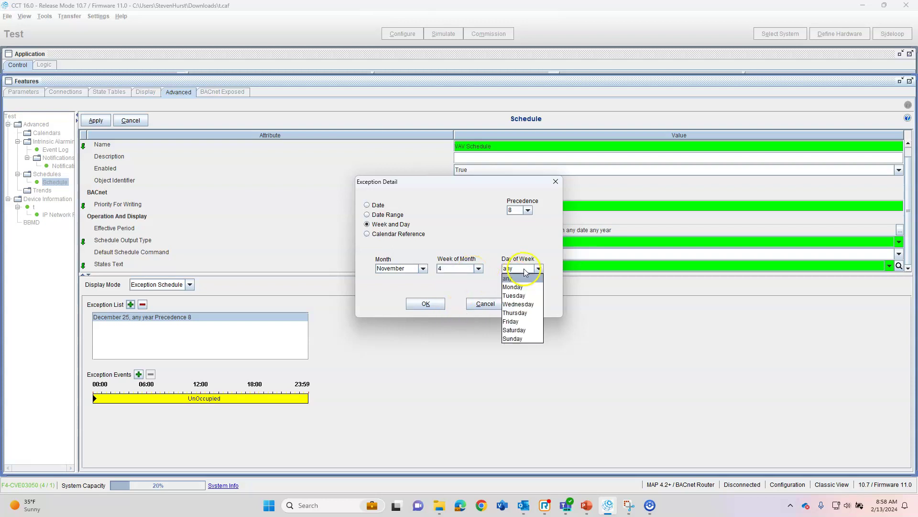
left_click(515, 313)
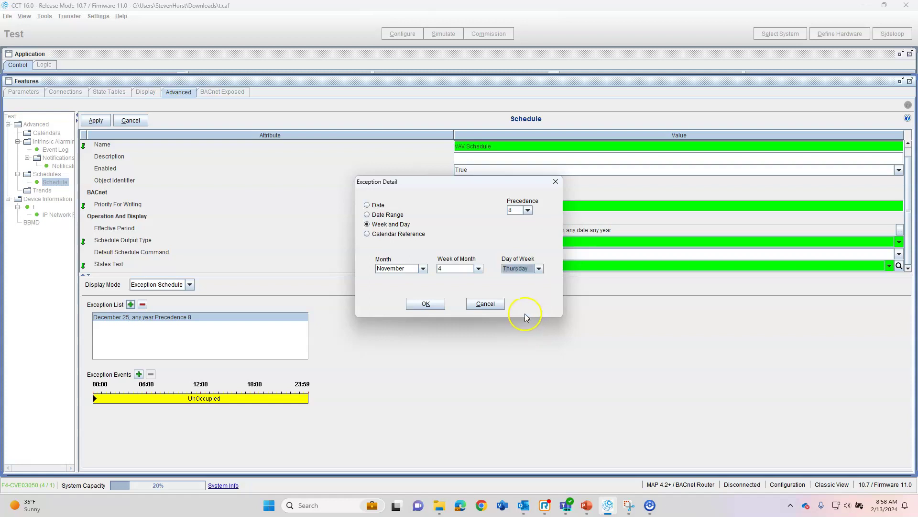
left_click(427, 303)
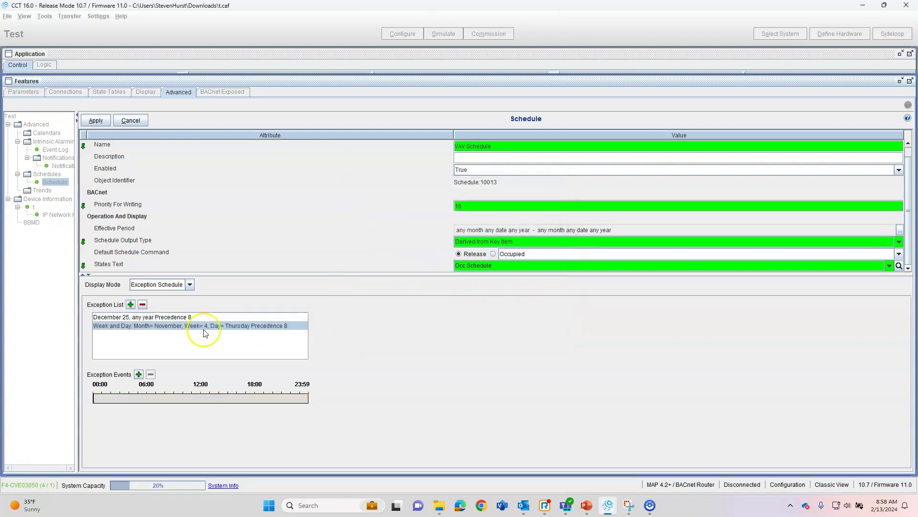
- Give the Thanksgiving exception an UnOccupied event at 00:00, then review the December 25 exception
left_click(138, 375)
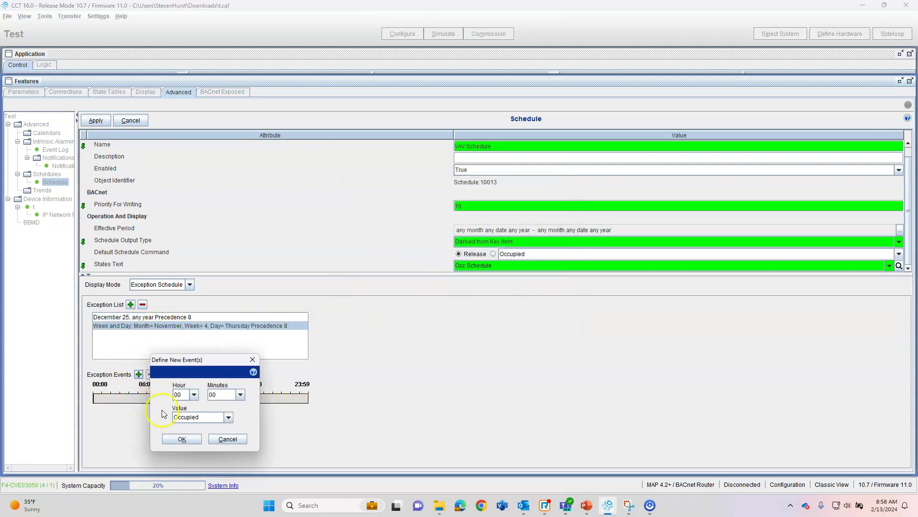
left_click(228, 418)
left_click(191, 433)
left_click(182, 438)
left_click(175, 317)
left_click(183, 325)
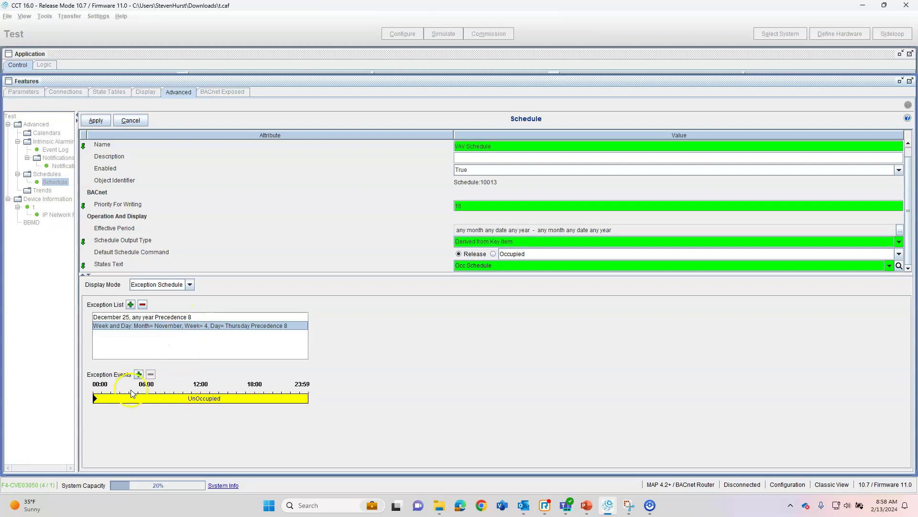
left_click(141, 318)
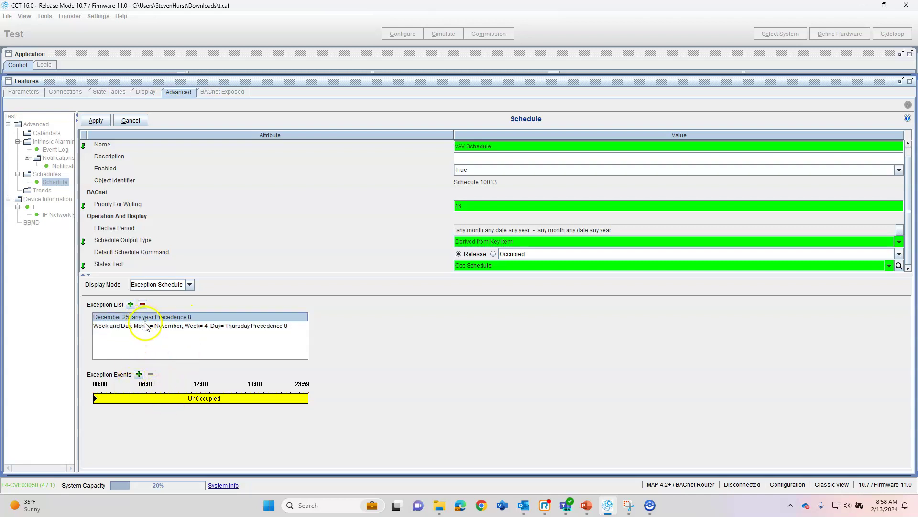
left_click(190, 285)
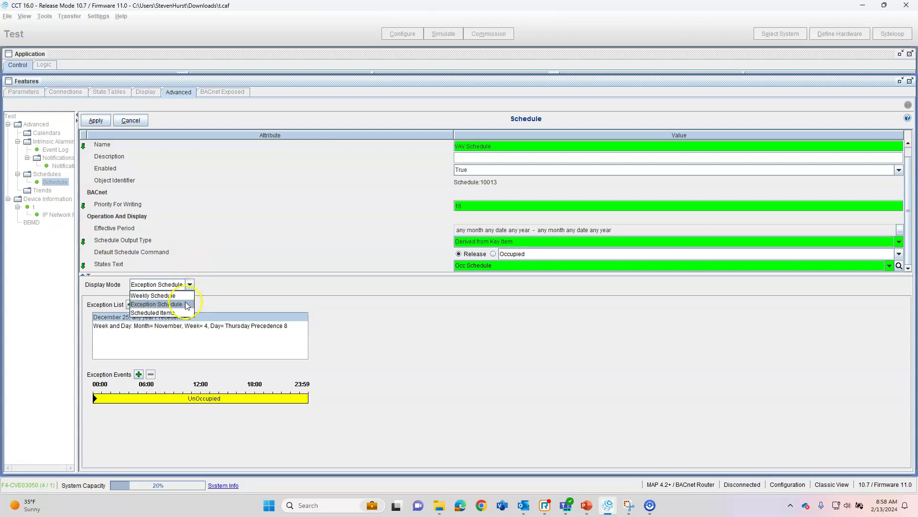
left_click(185, 307)
left_click(130, 304)
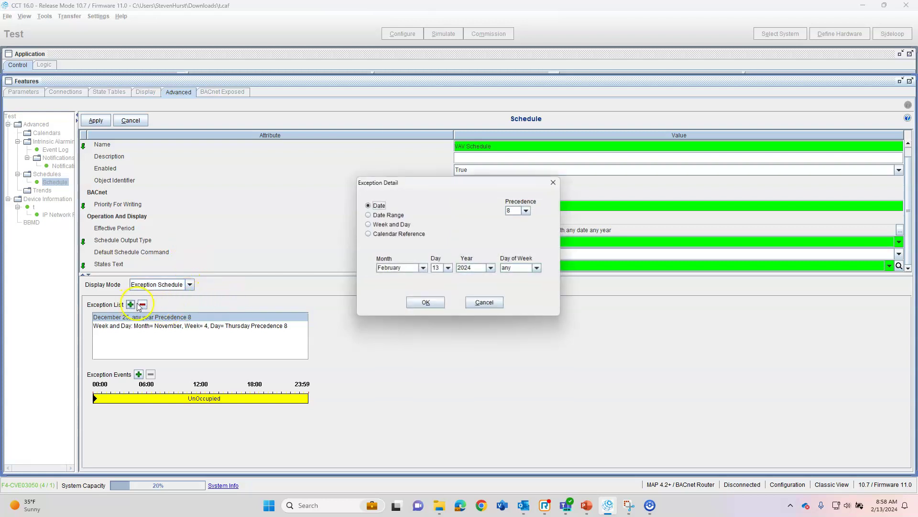
left_click(367, 215)
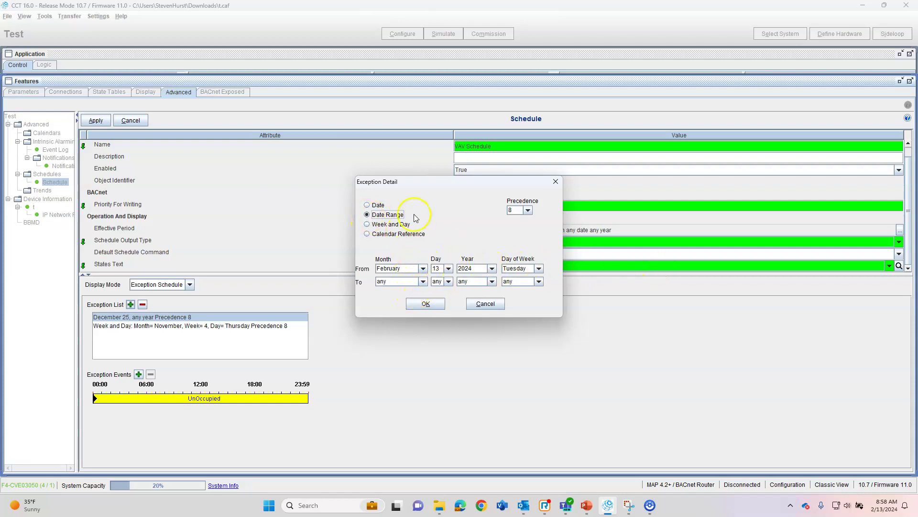
left_click(368, 234)
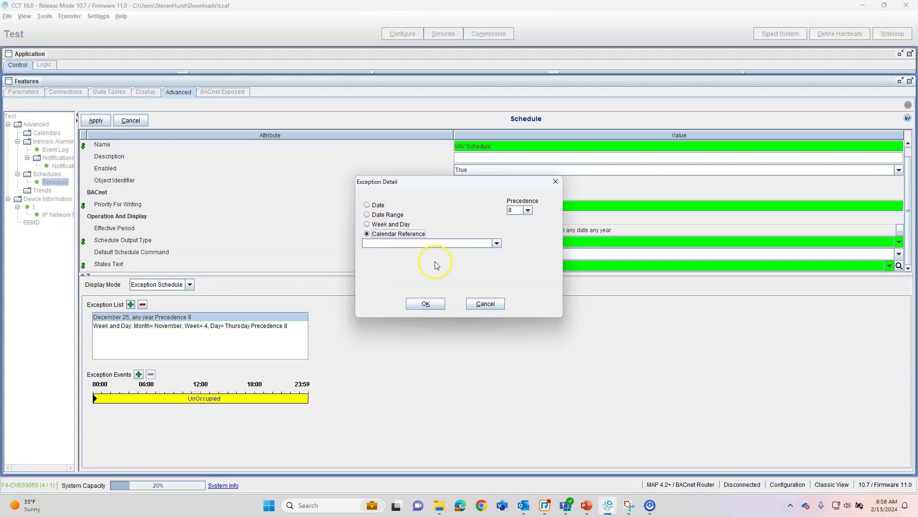
left_click(497, 243)
left_click(497, 244)
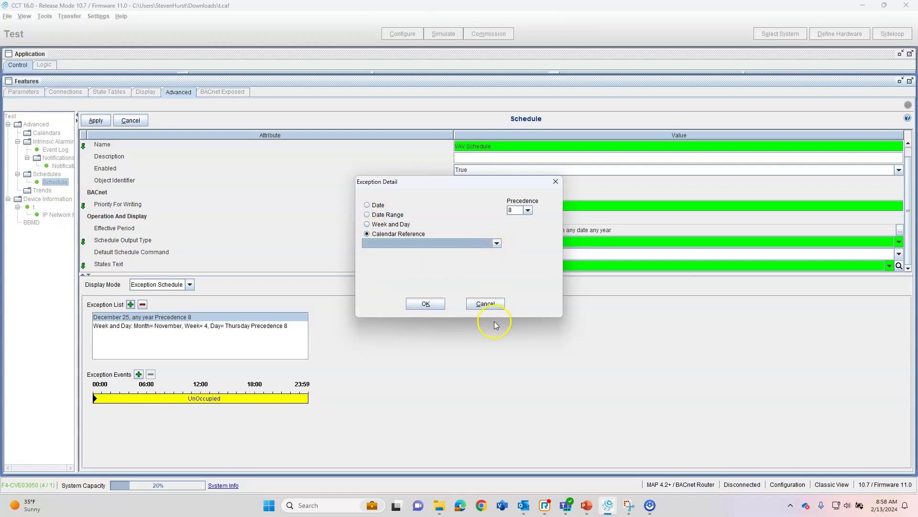
left_click(486, 304)
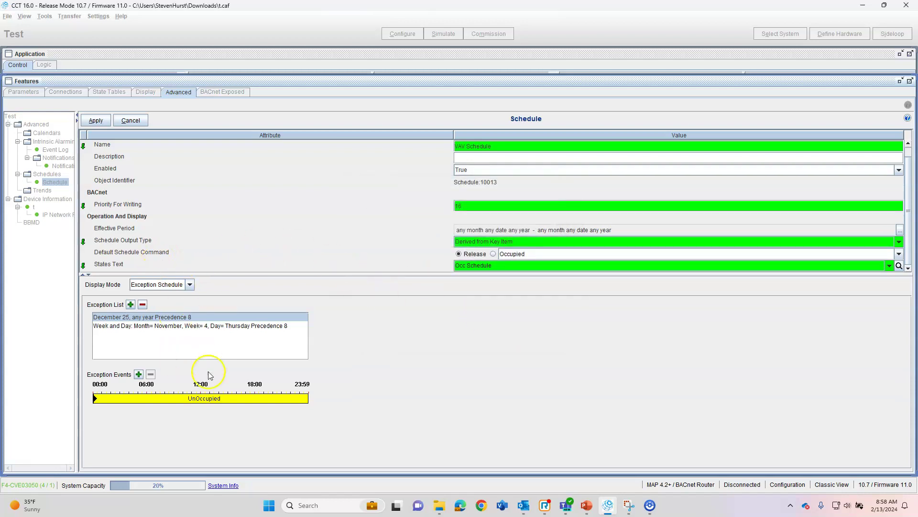
- Apply the VAV Schedule edits and bring the Calendars folder into view in the Advanced tree
left_click(97, 120)
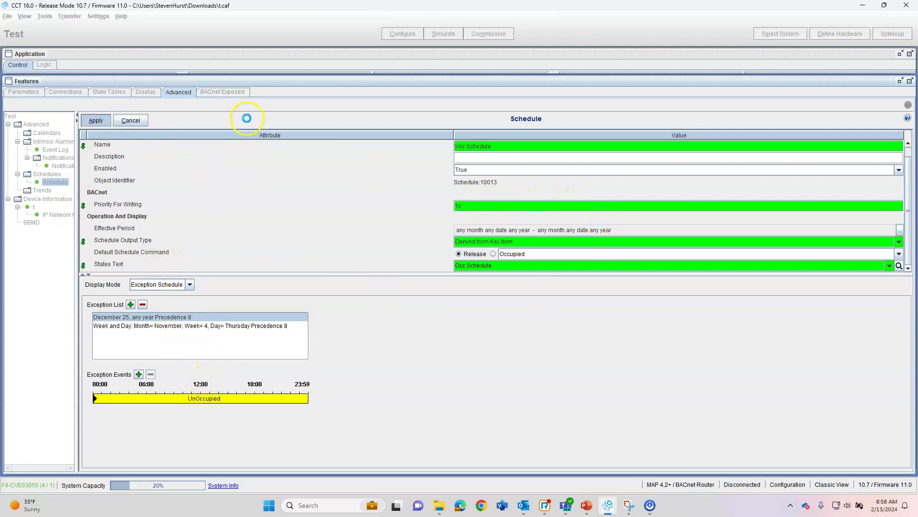
left_click_drag(276, 73, 268, 245)
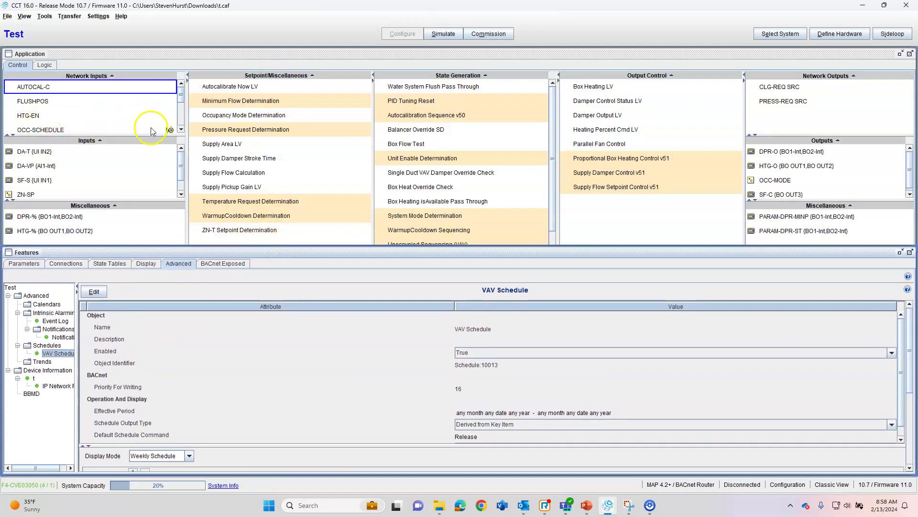
scroll(152, 128, "down", 1)
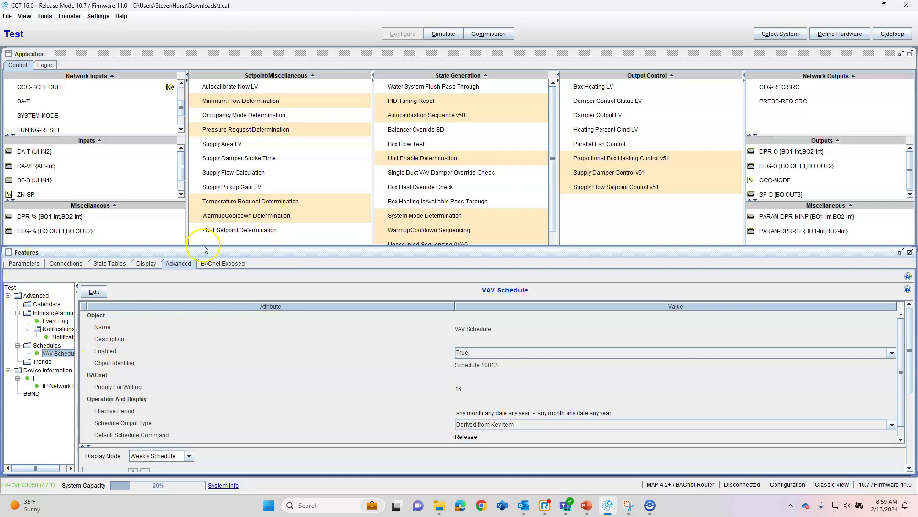
- Add a new Calendar under Calendars and make its properties editable
left_click(47, 304)
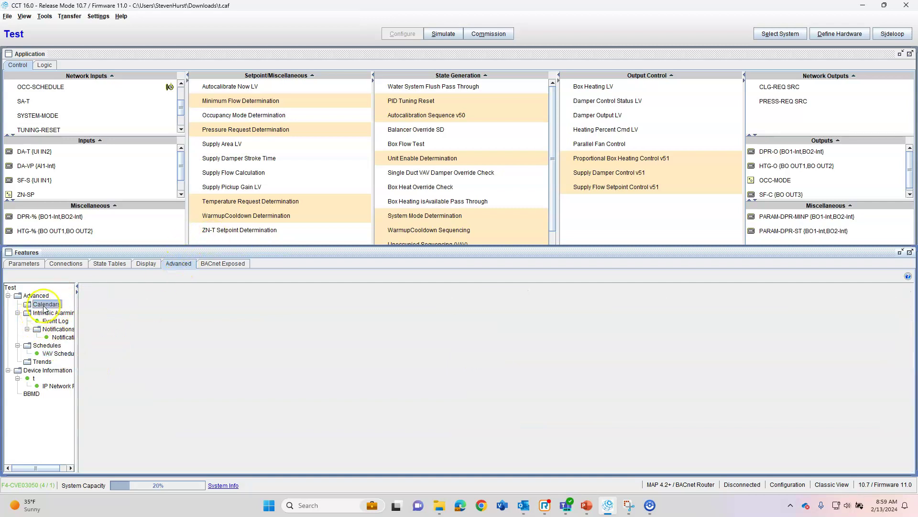
right_click(48, 306)
left_click(67, 311)
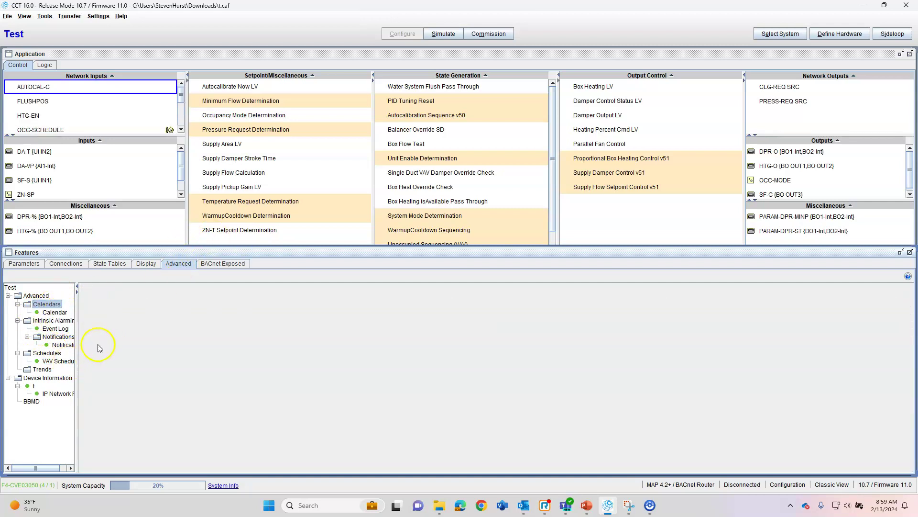
left_click(54, 312)
left_click(94, 291)
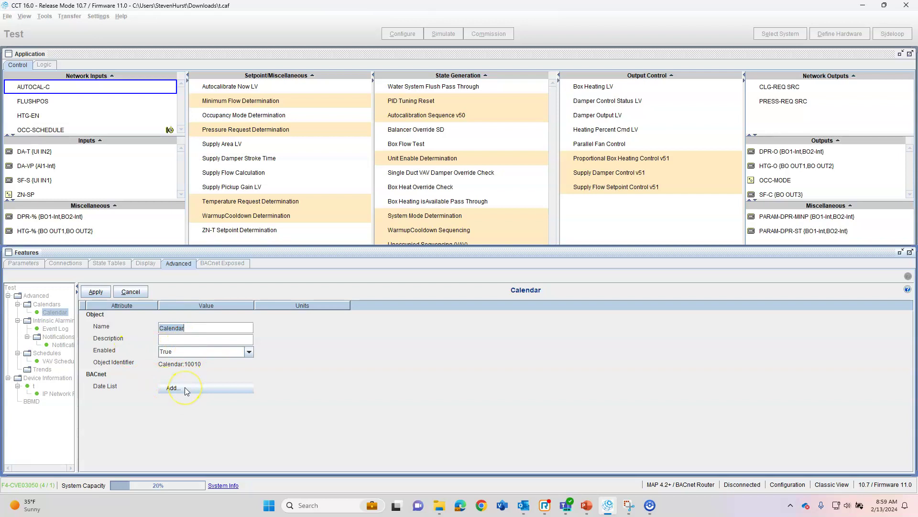
- Mark December 25, November 28–29, May 27 and July 4, 2024 in the date list and save
left_click(182, 330)
left_click(196, 389)
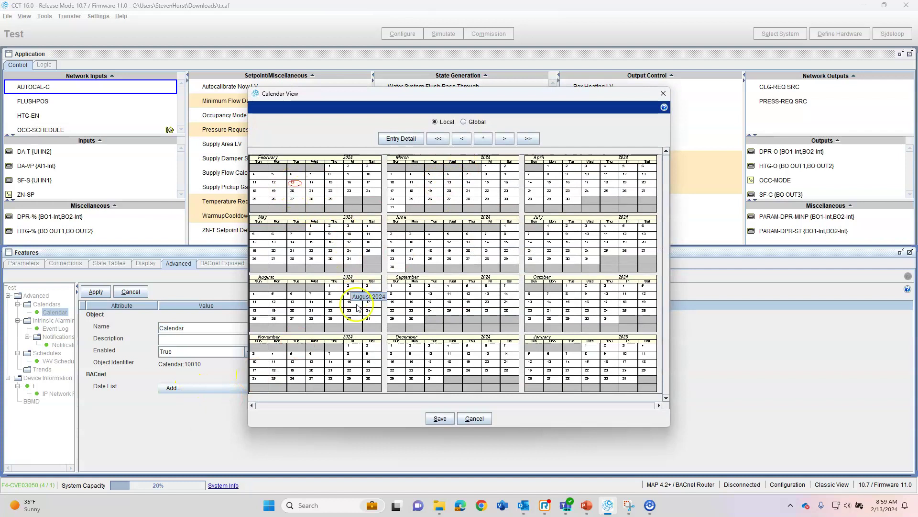
left_click(454, 372)
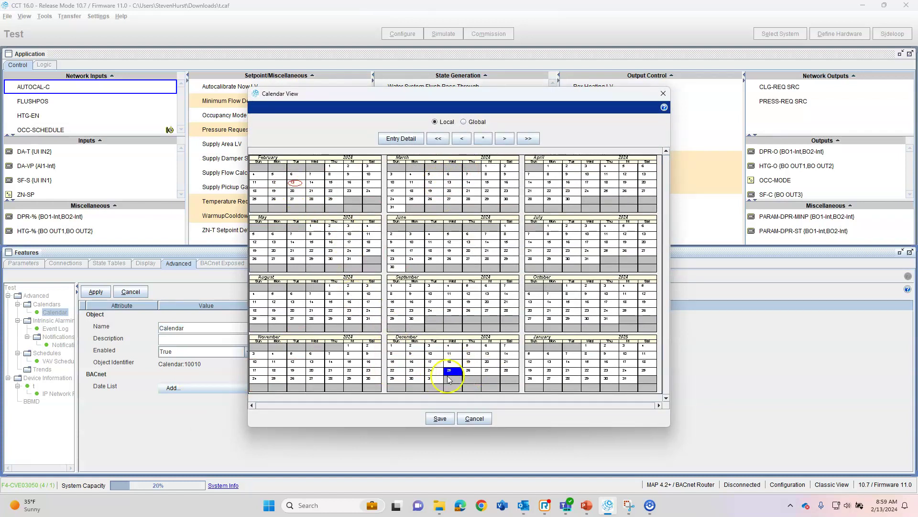
left_click(316, 380)
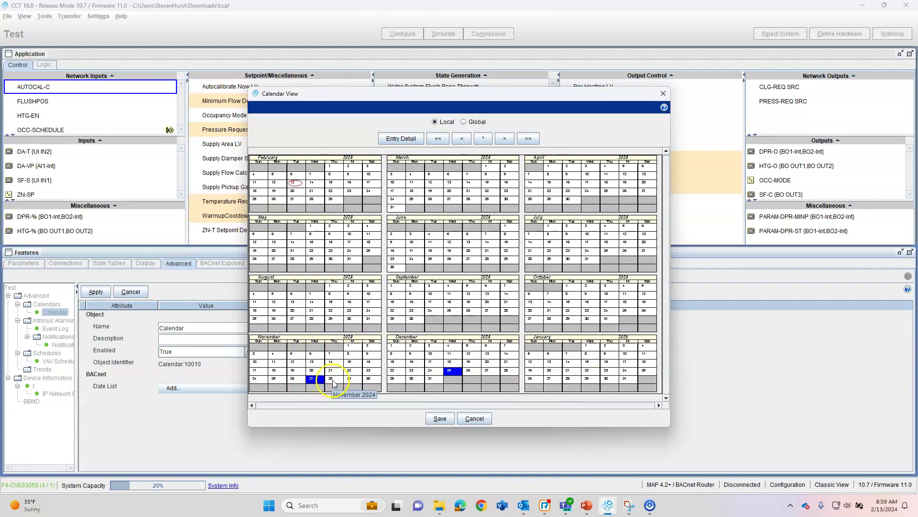
left_click(316, 379)
left_click(334, 380)
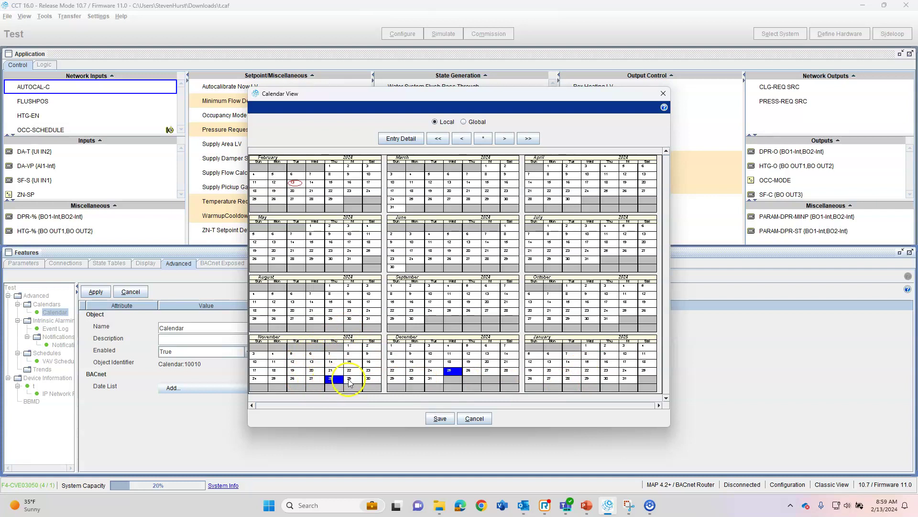
left_click(349, 381, "shift")
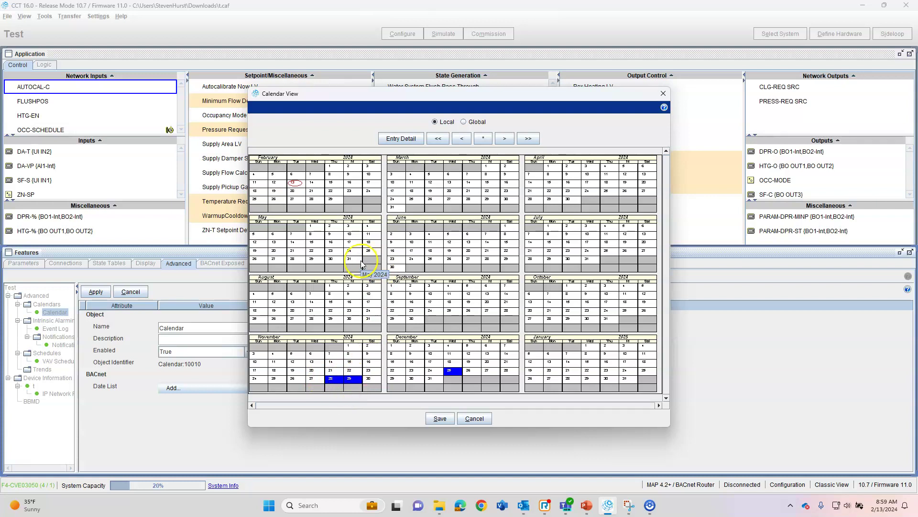
left_click(255, 259)
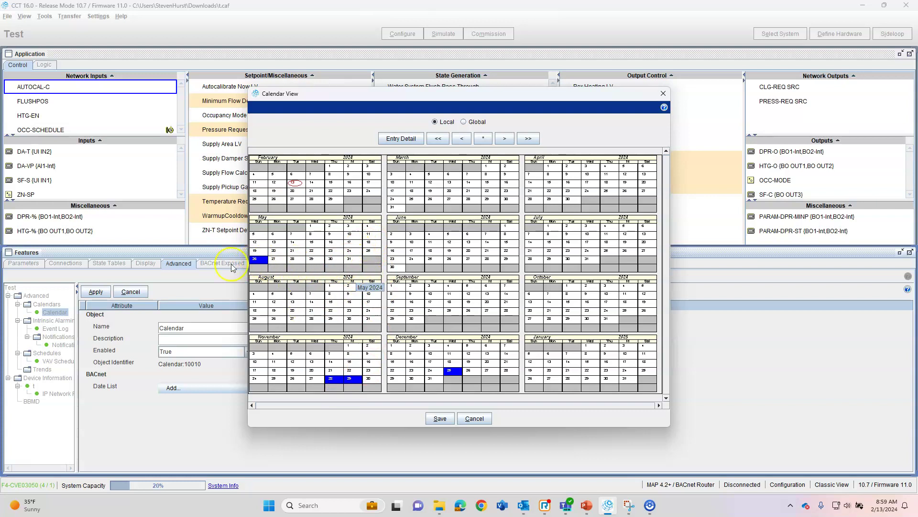
left_click(254, 258)
left_click(273, 262)
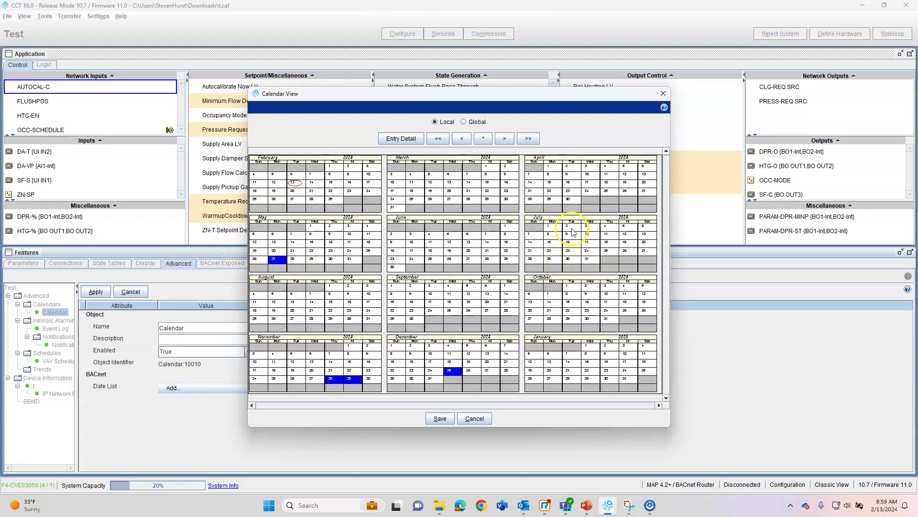
left_click(608, 227)
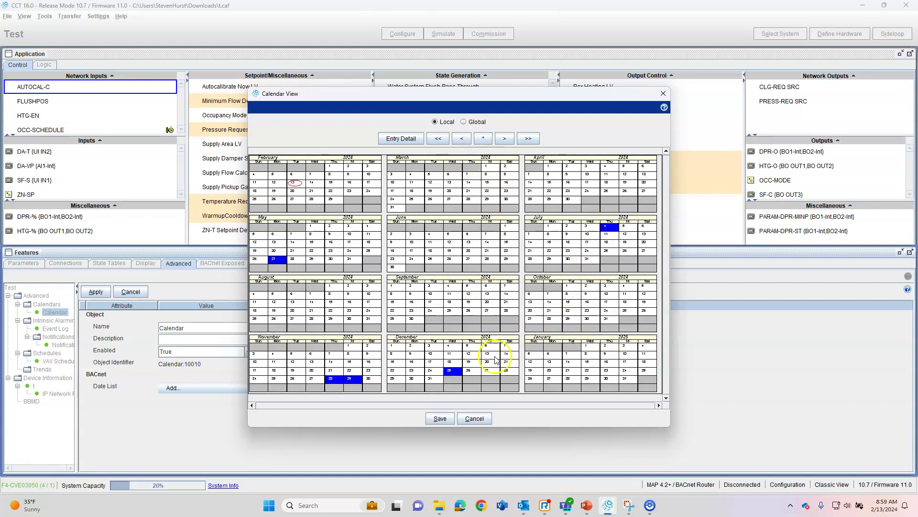
left_click(439, 419)
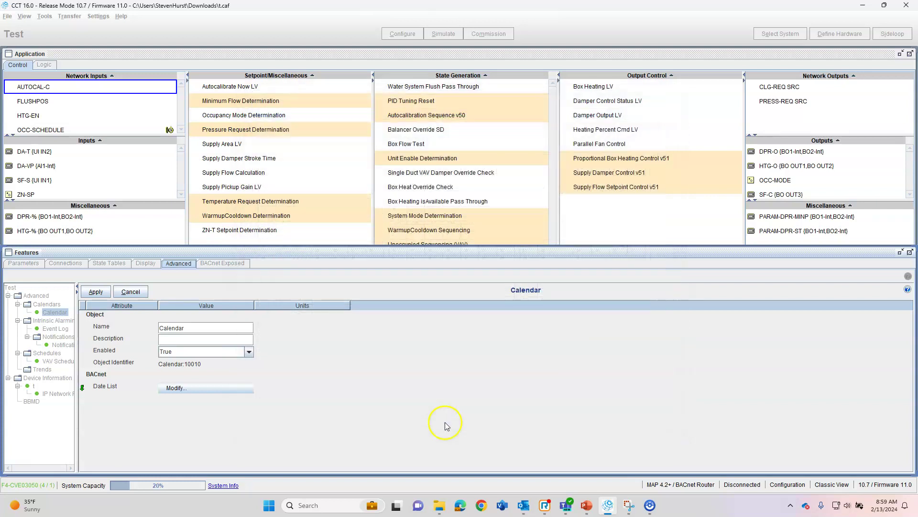
left_click(175, 388)
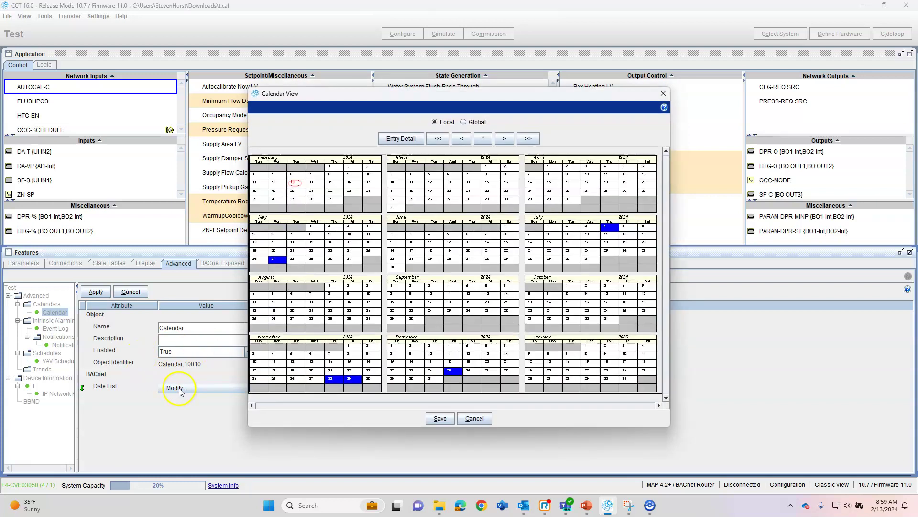
left_click(464, 122)
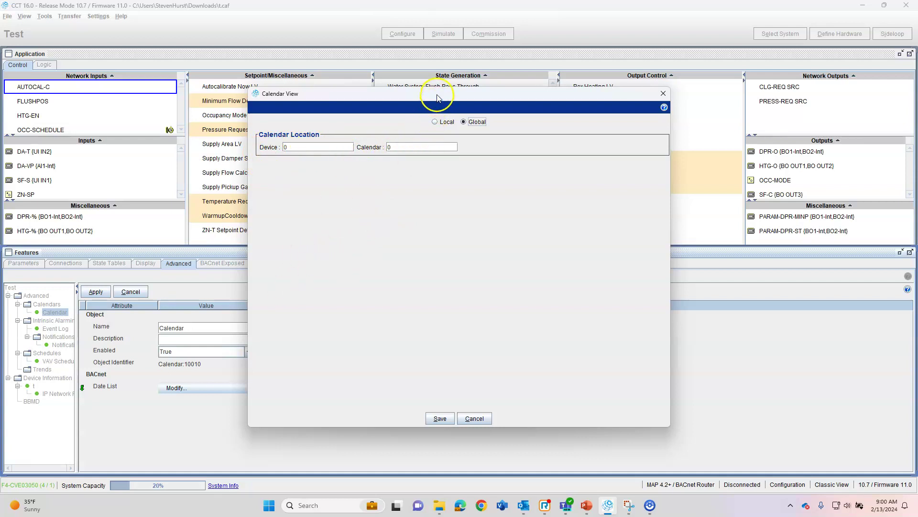
left_click_drag(437, 93, 535, 101)
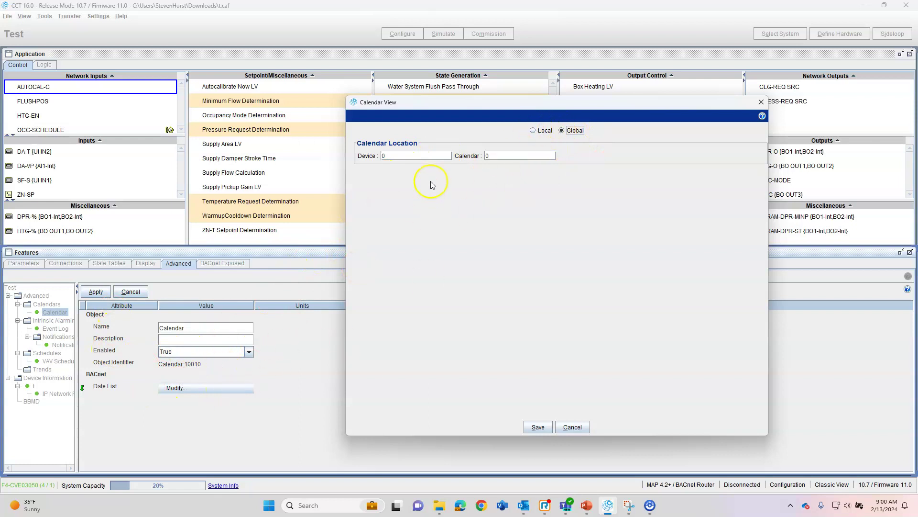
left_click(533, 130)
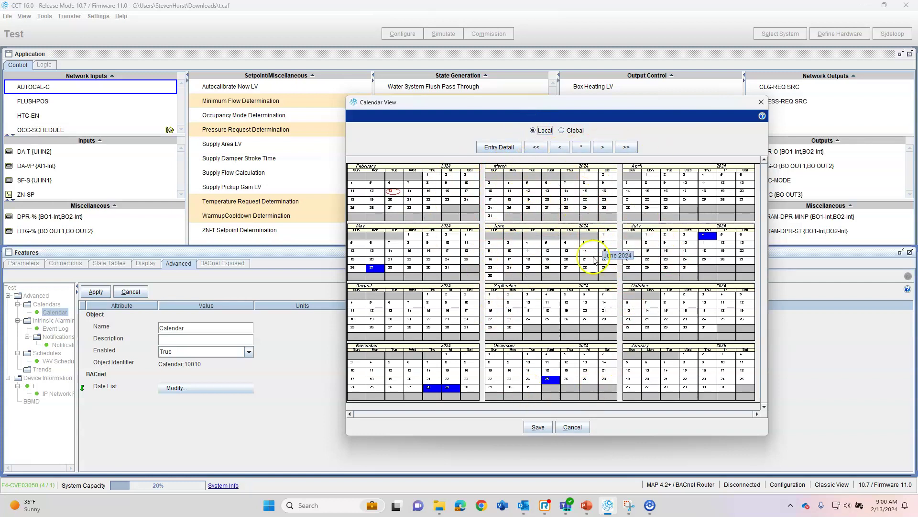
left_click(535, 427)
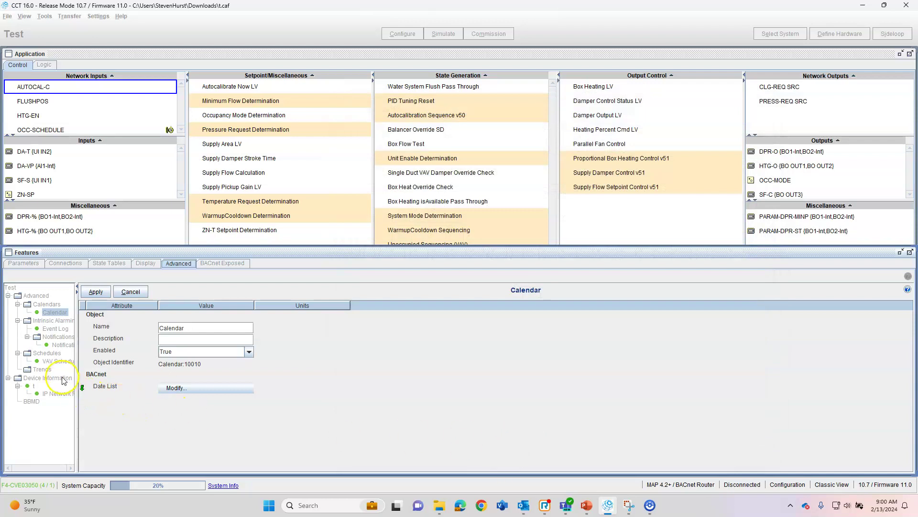
- Apply the Calendar, then open VAV Schedule's Exception Schedule view for editing
left_click(96, 291)
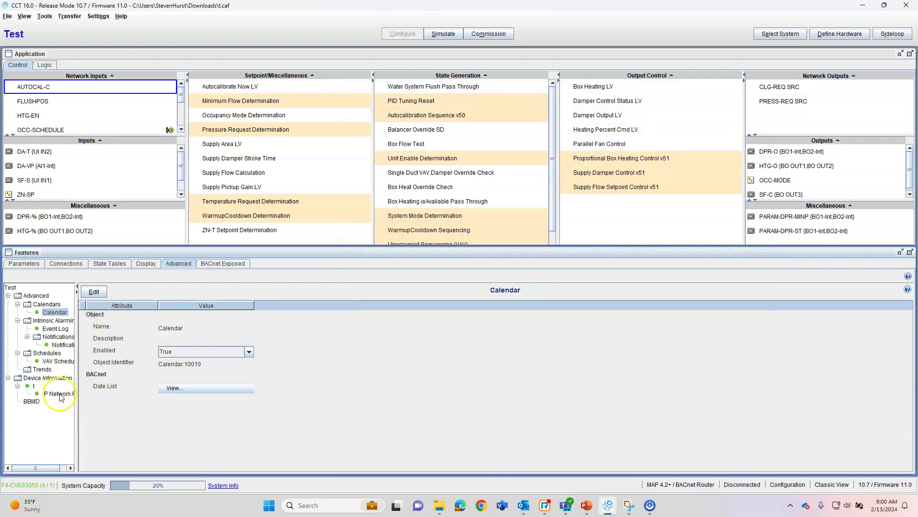
left_click(55, 362)
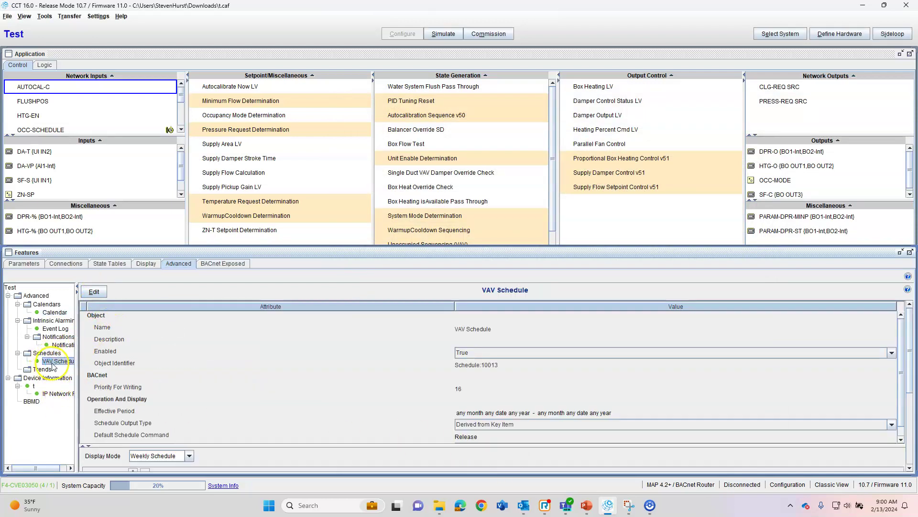
scroll(160, 392, "down", 1)
left_click(189, 455)
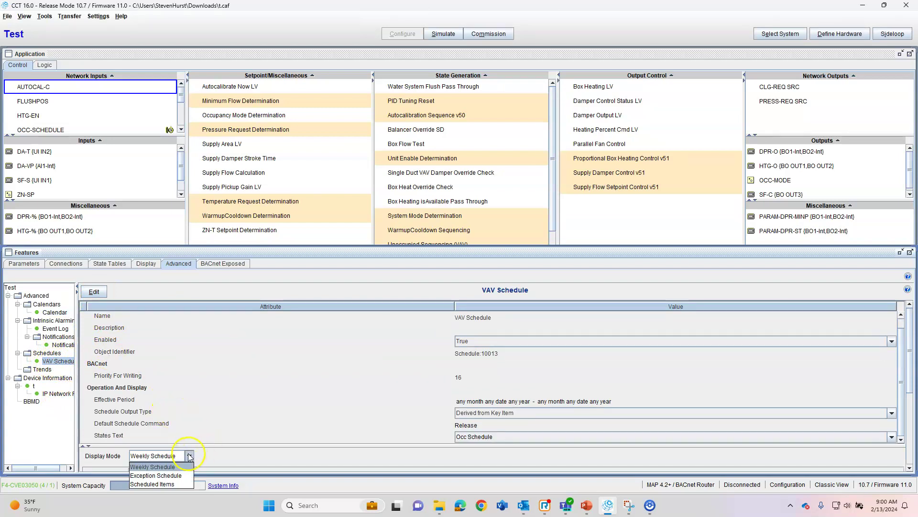
left_click(162, 475)
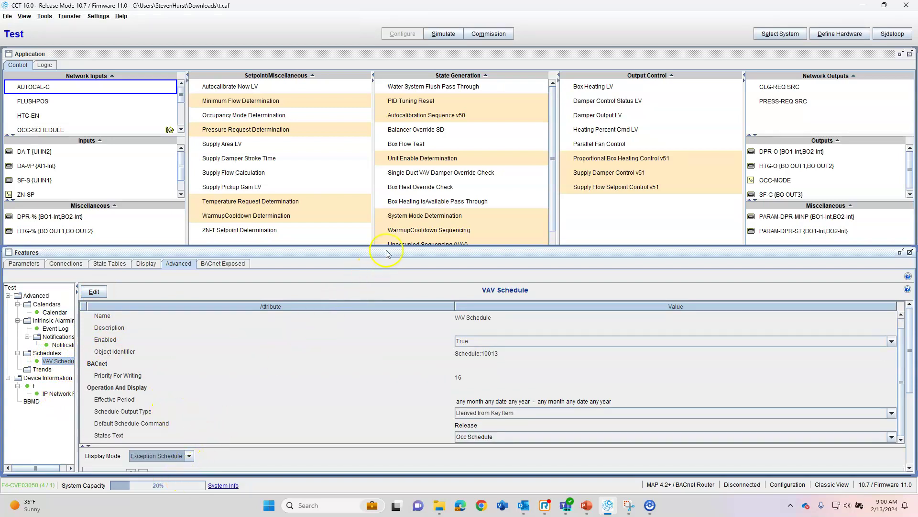
left_click_drag(388, 247, 388, 48)
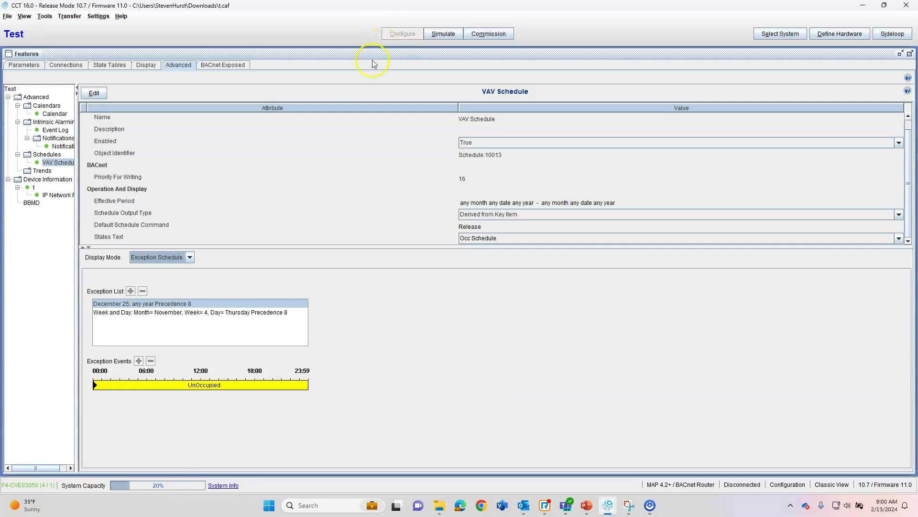
left_click(94, 93)
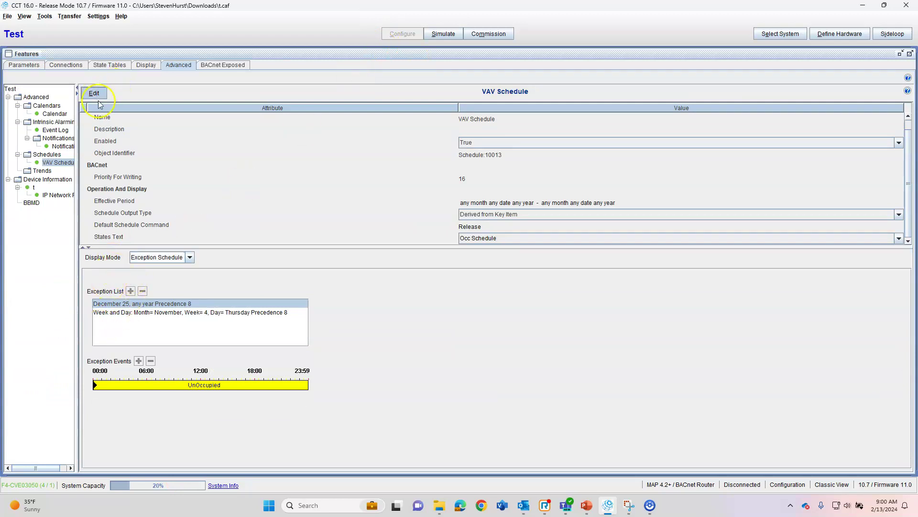
- Add a Calendar Reference exception to Calendar with an UnOccupied event at 00:00
left_click(131, 291)
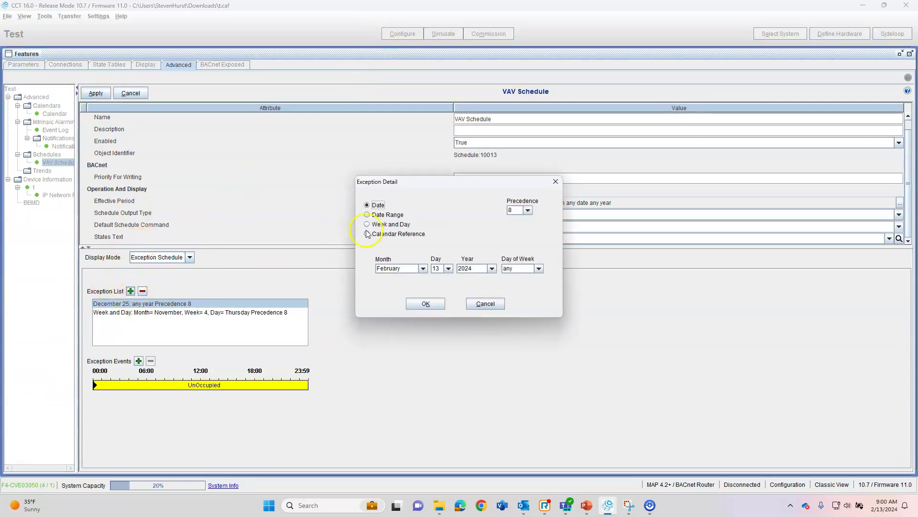
left_click(366, 234)
left_click(403, 245)
left_click(404, 258)
left_click(426, 304)
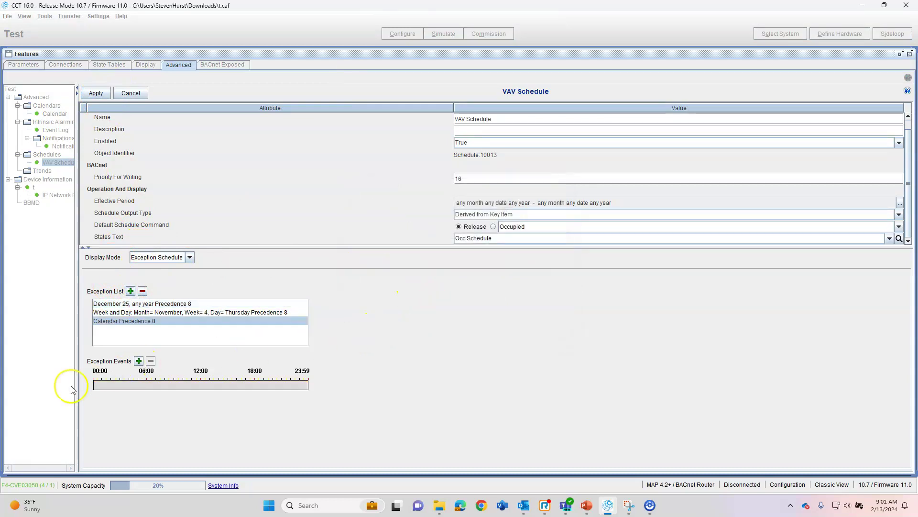
left_click(139, 361)
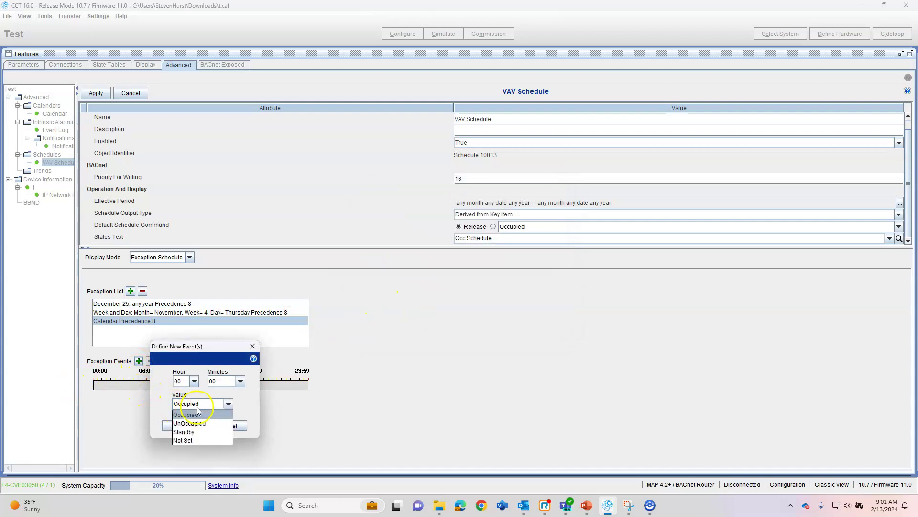
left_click(186, 423)
left_click(183, 425)
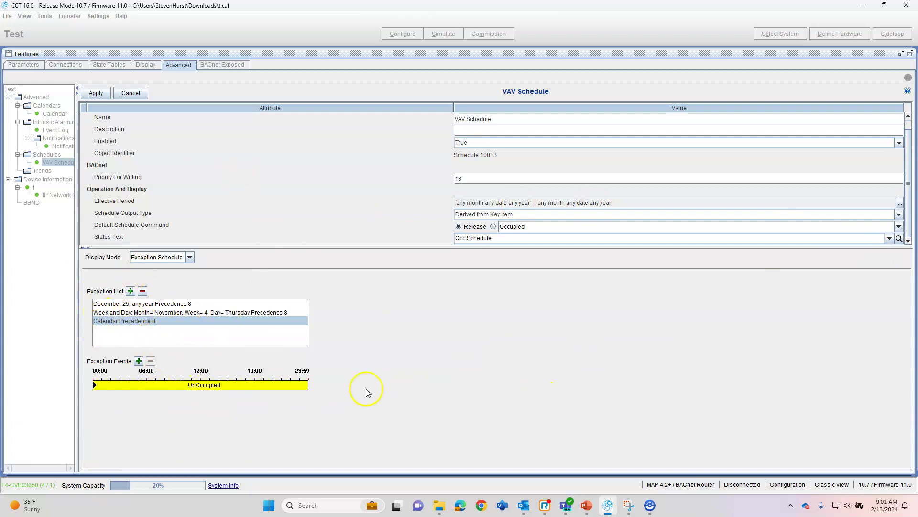
- Apply the VAV Schedule edits to save the calendar-reference exception
left_click(96, 93)
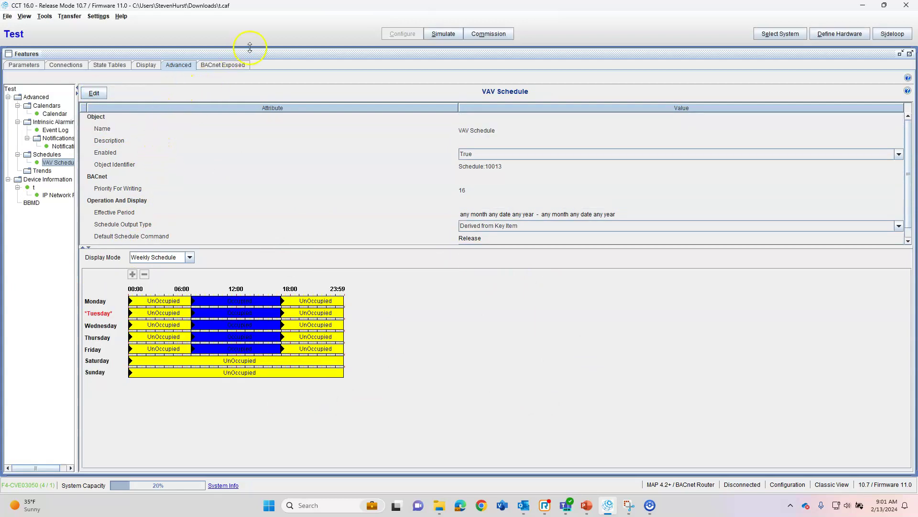